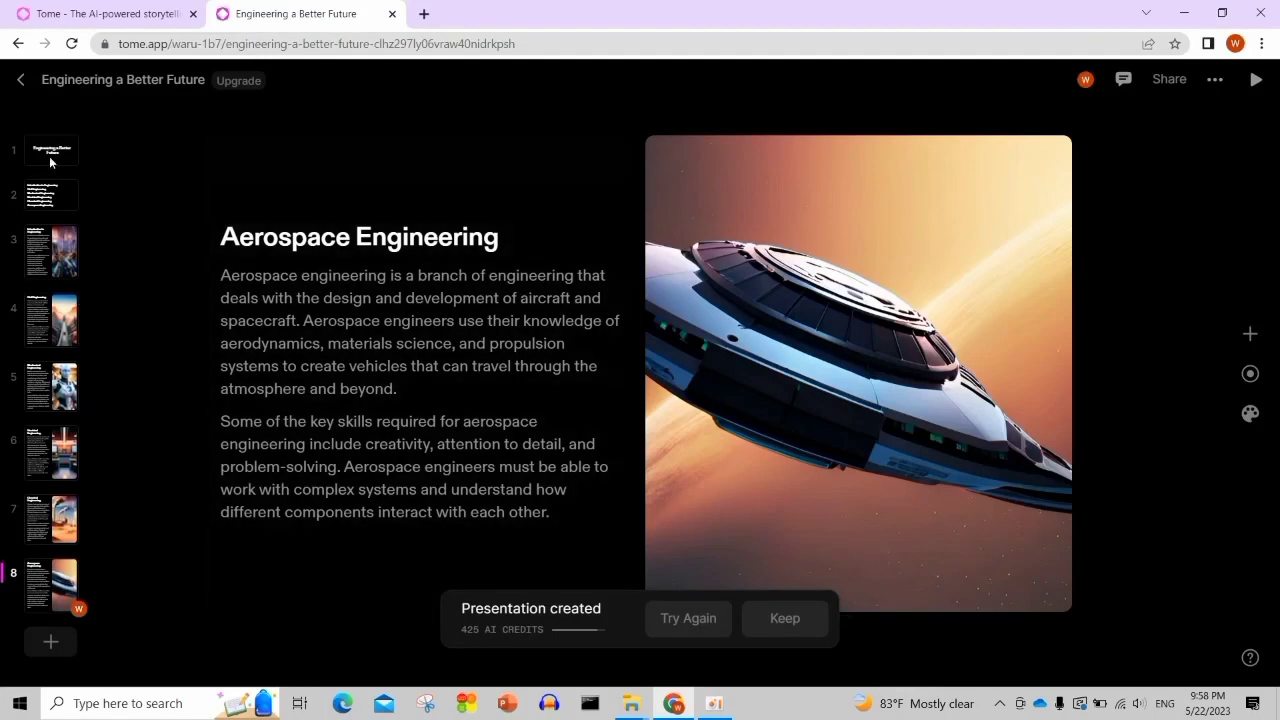
Look through the slides of the finished engineering presentation, from the title slide to the Aerospace Engineering slide.
click(49, 152)
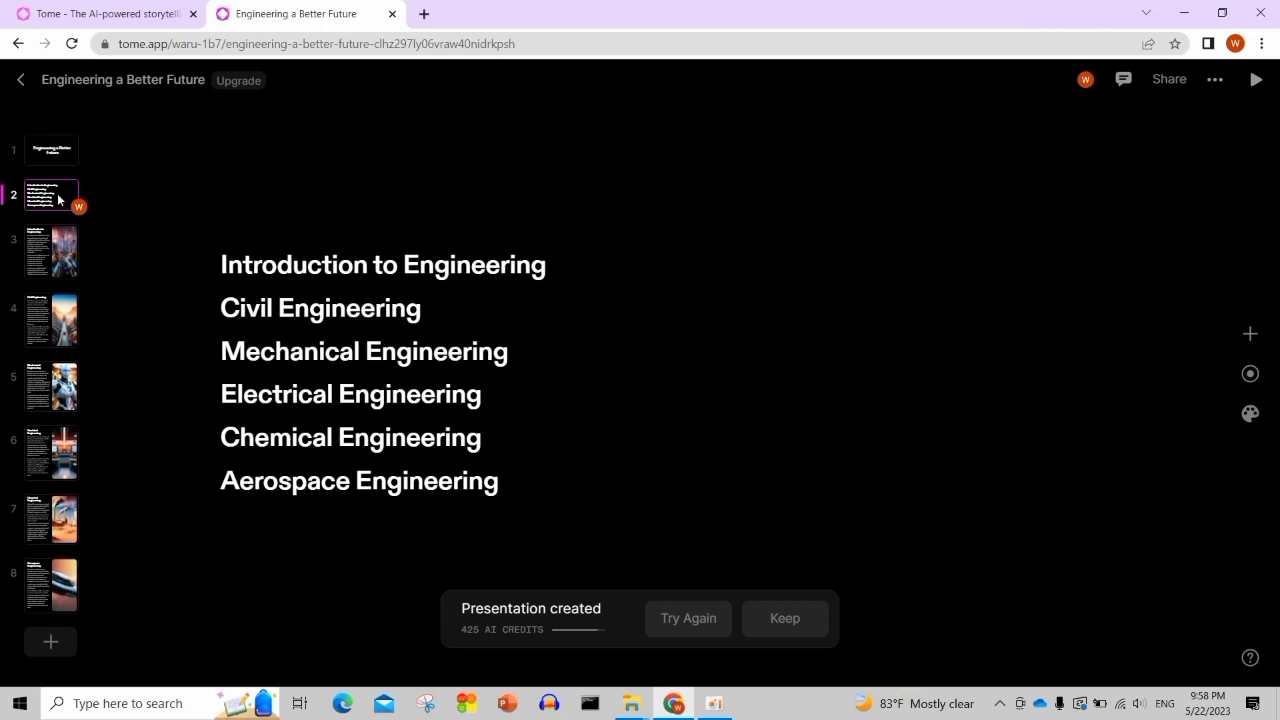
click(36, 243)
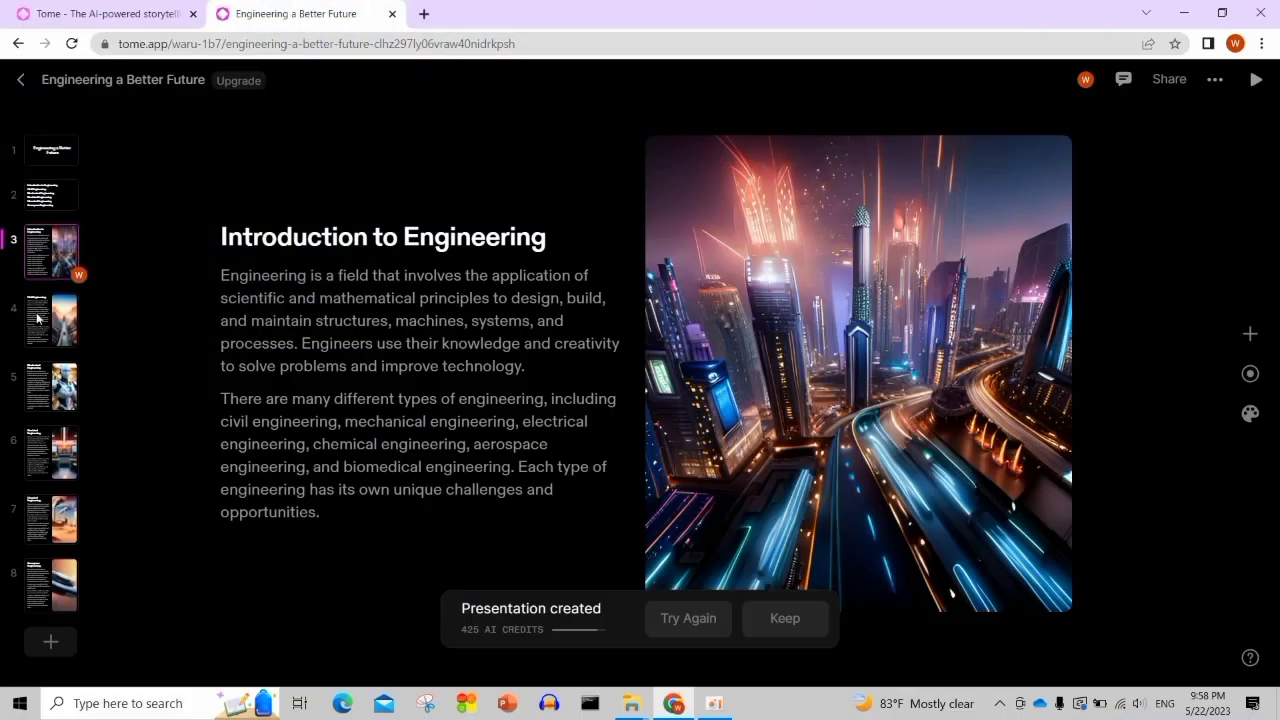
click(40, 315)
click(44, 381)
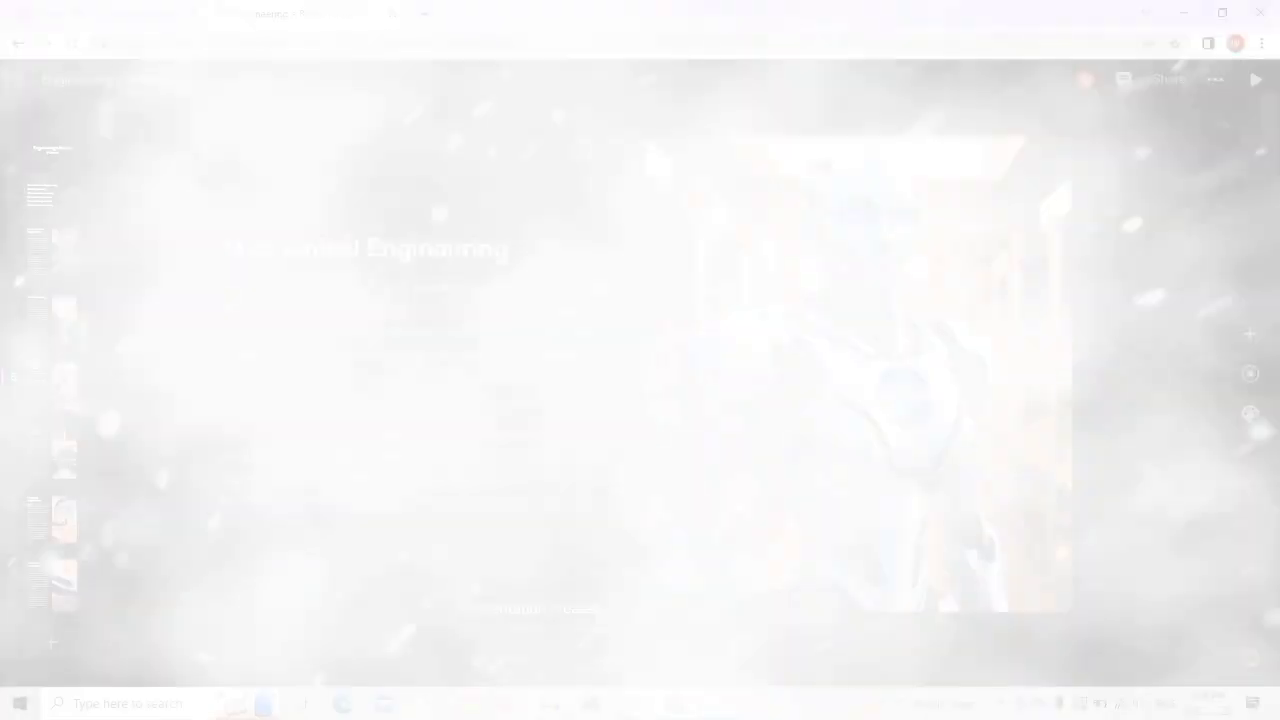
click(44, 450)
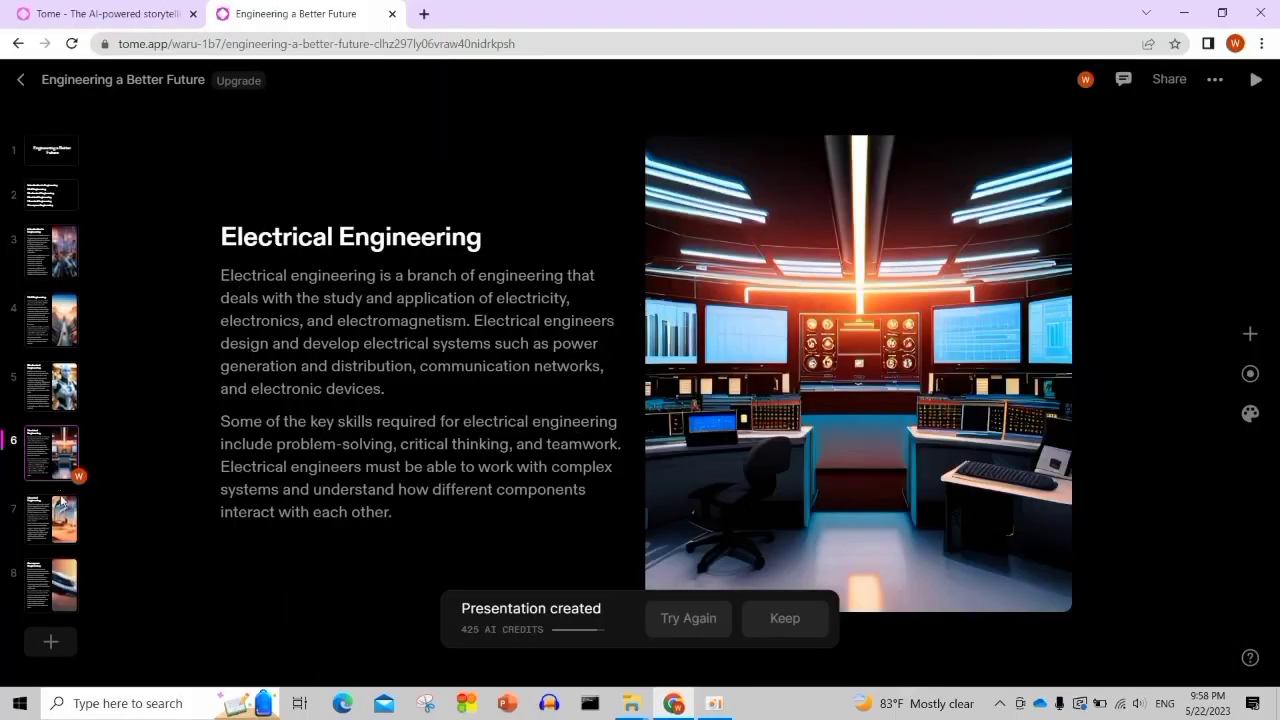
click(62, 502)
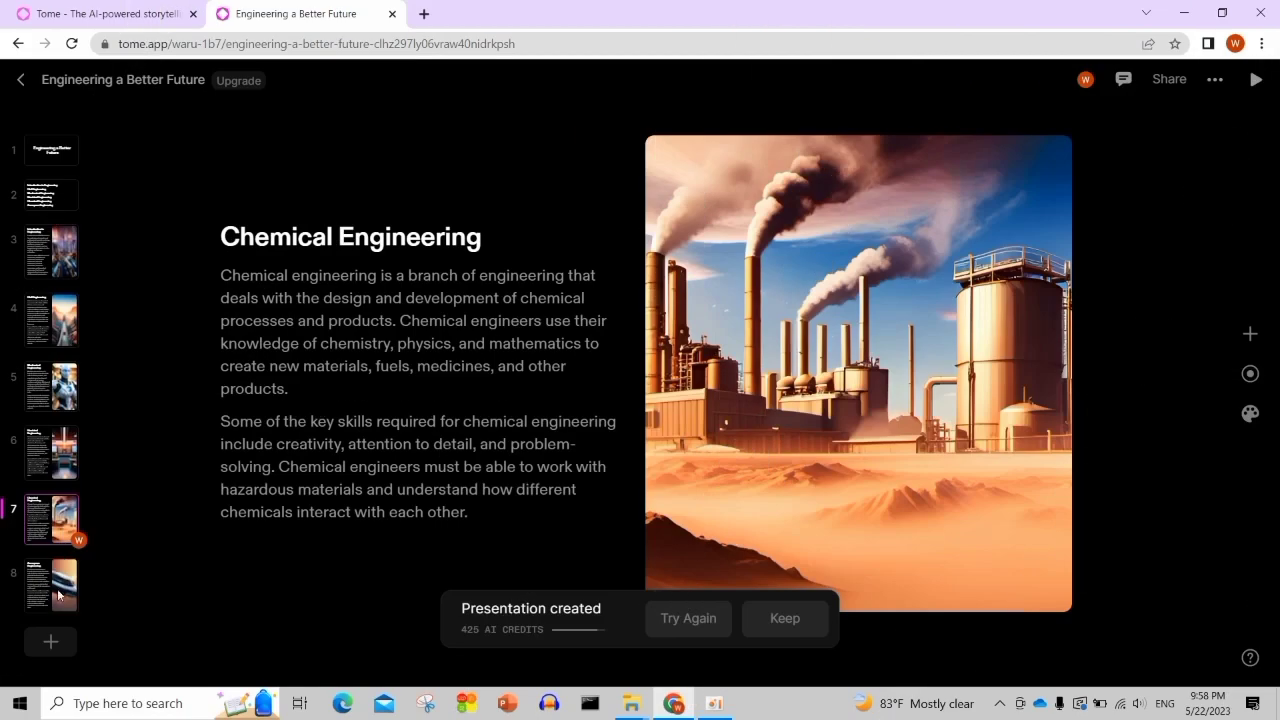
click(57, 588)
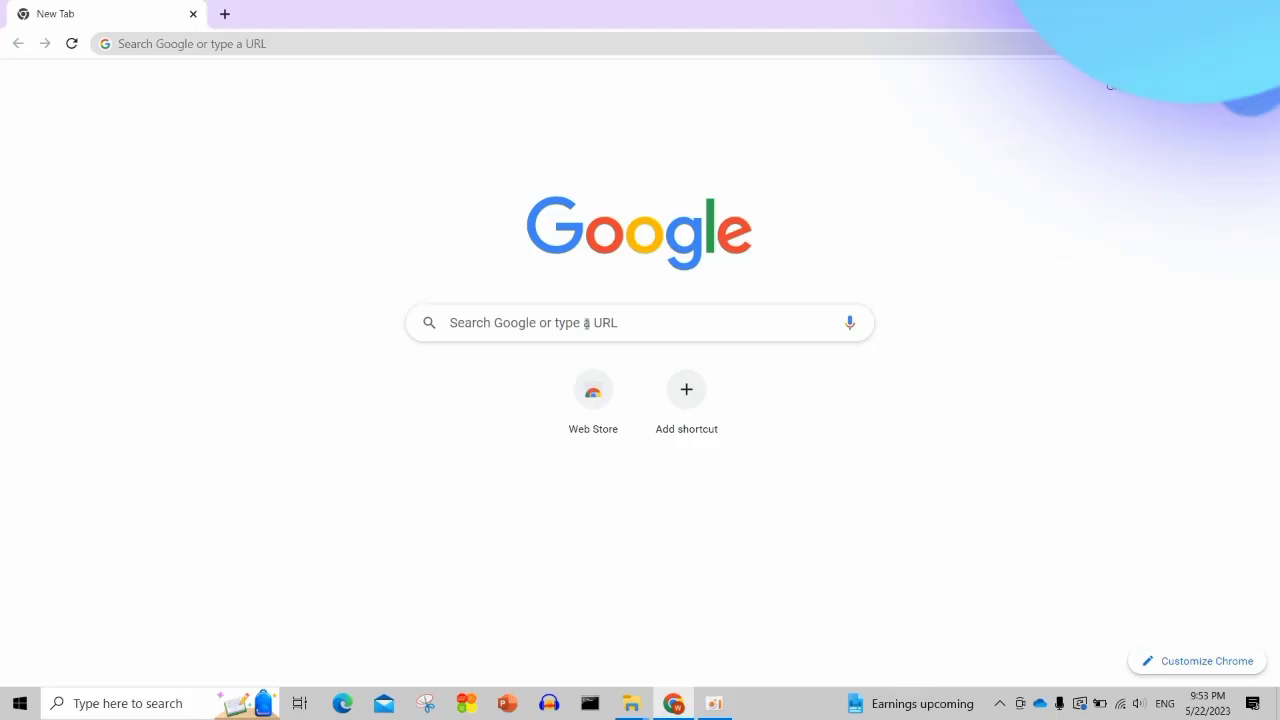
Search Google for "tome ai" and open the Tome website.
click(587, 322)
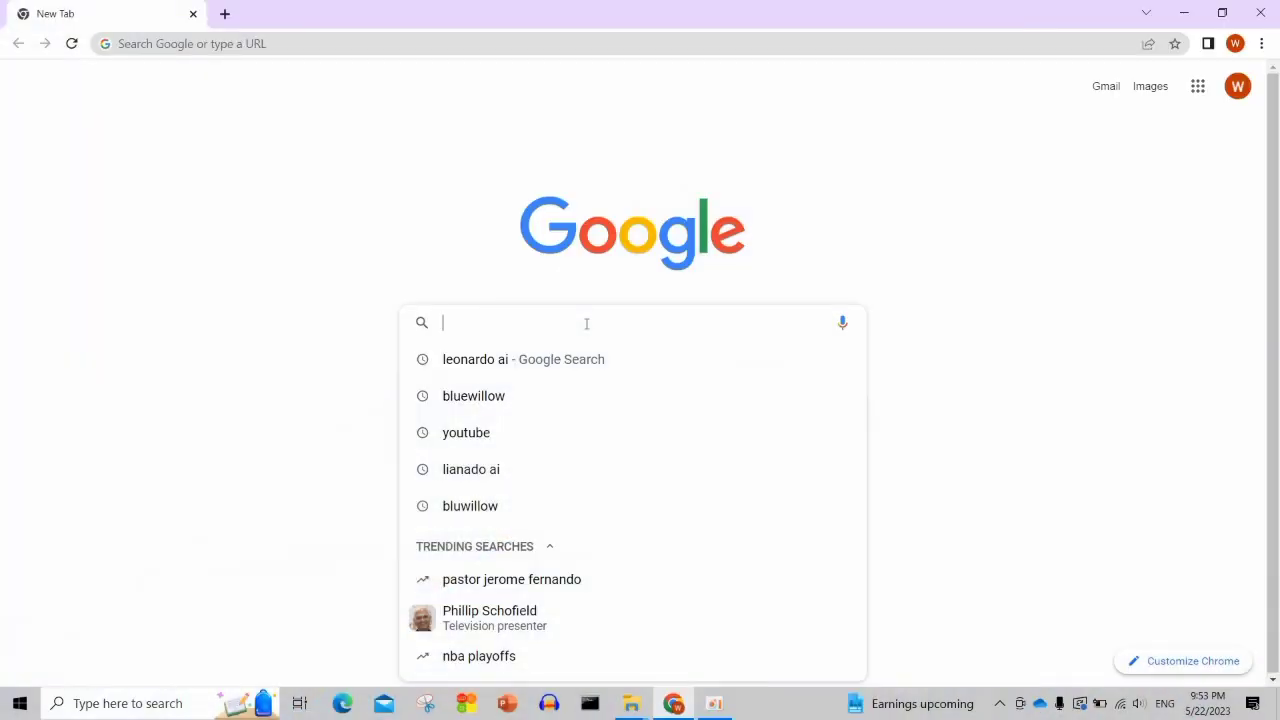
text(to)
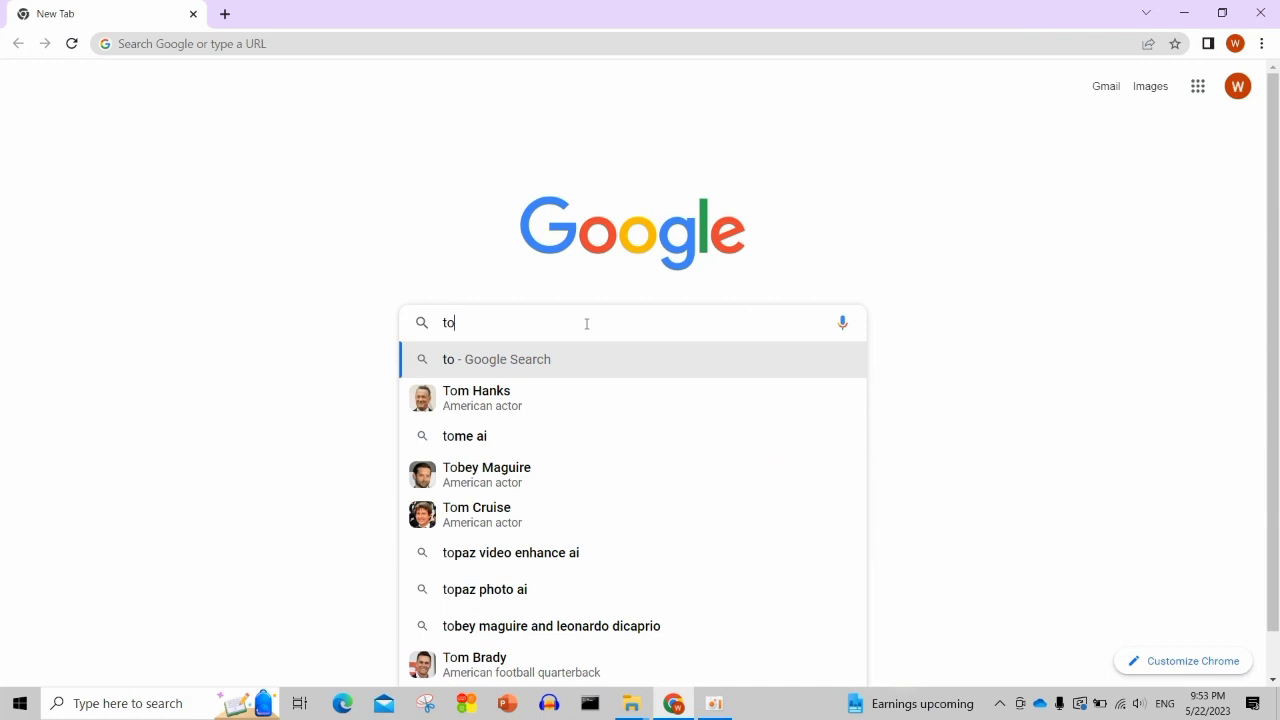
text(me)
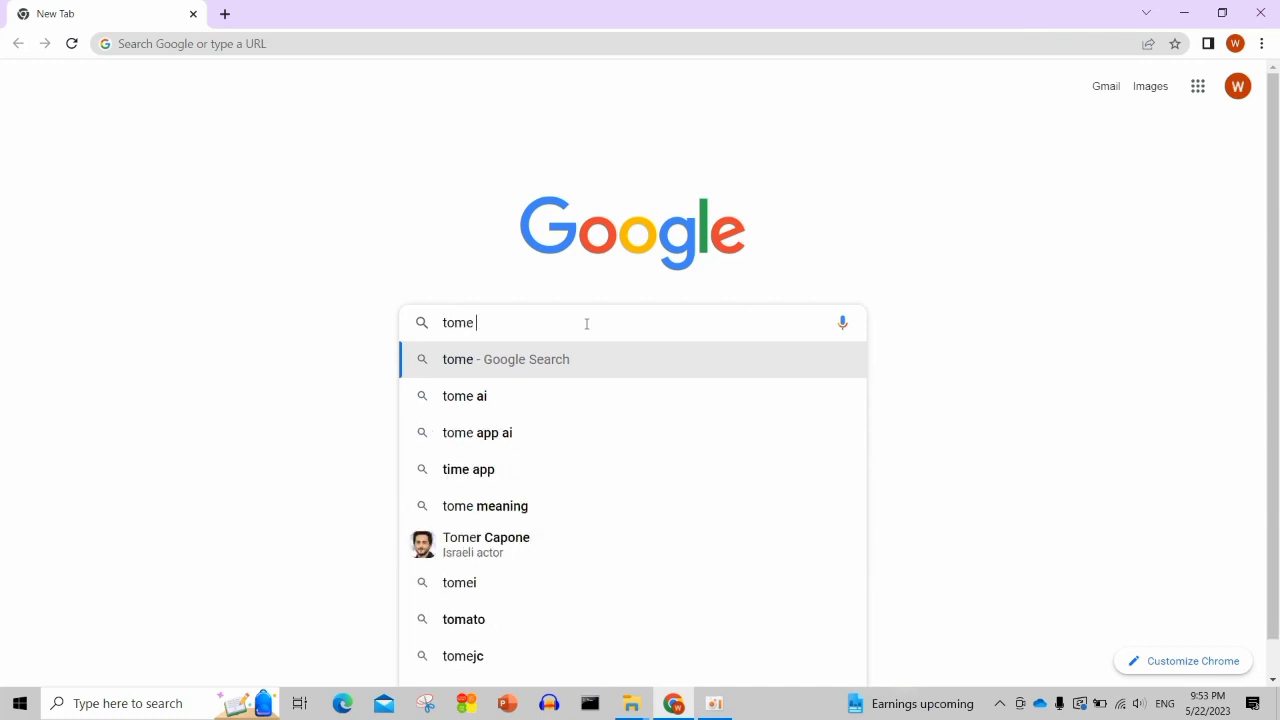
text( ai)
key(Return)
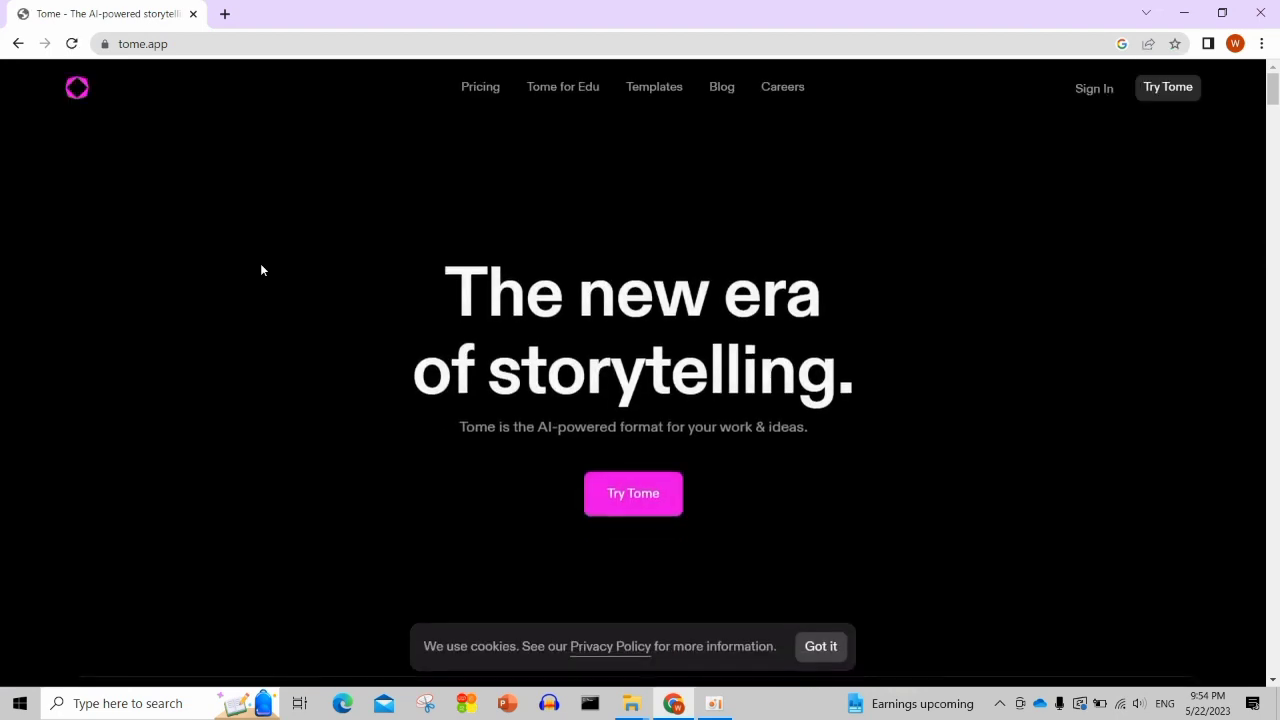
Sign up for a Tome account using the existing Google account.
click(652, 490)
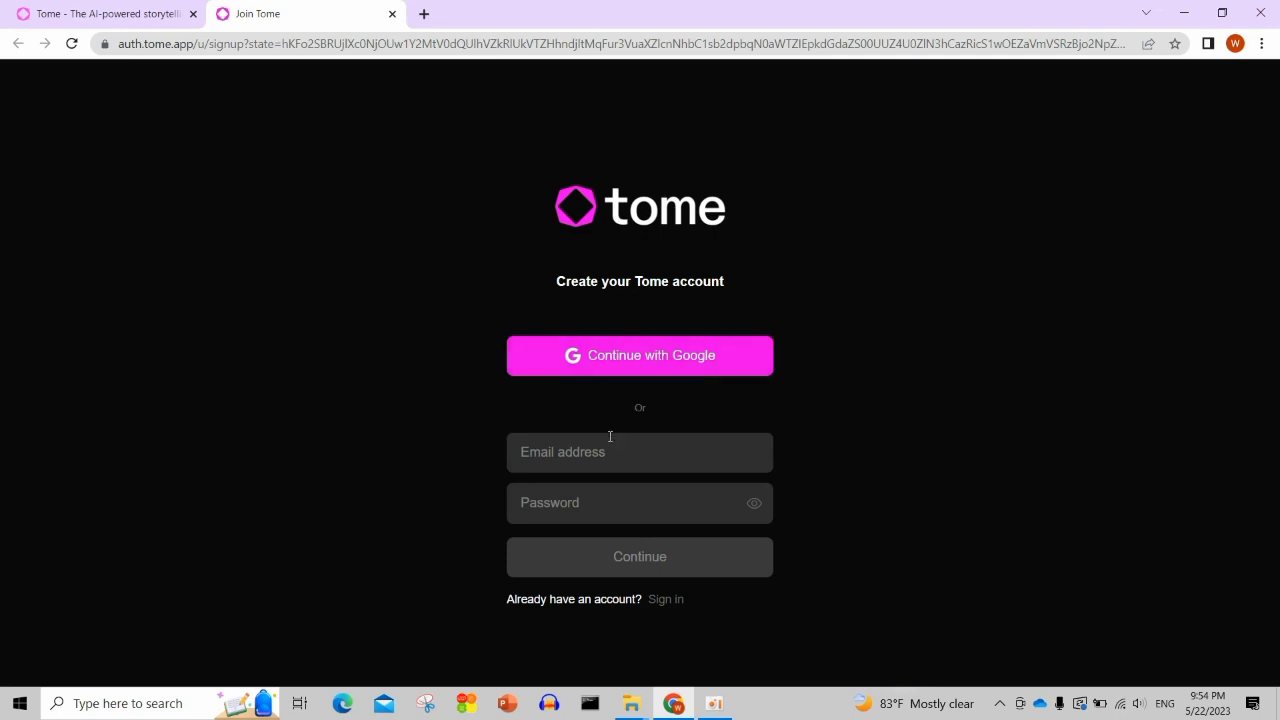
click(657, 361)
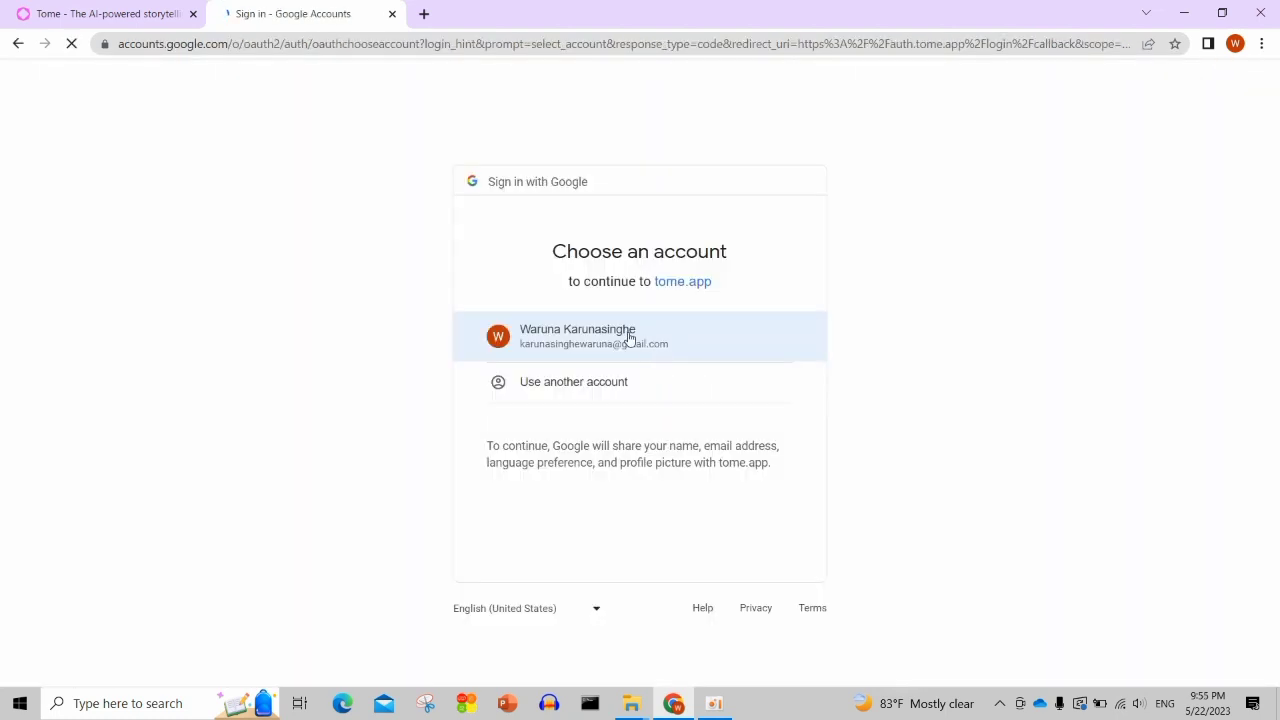
click(620, 332)
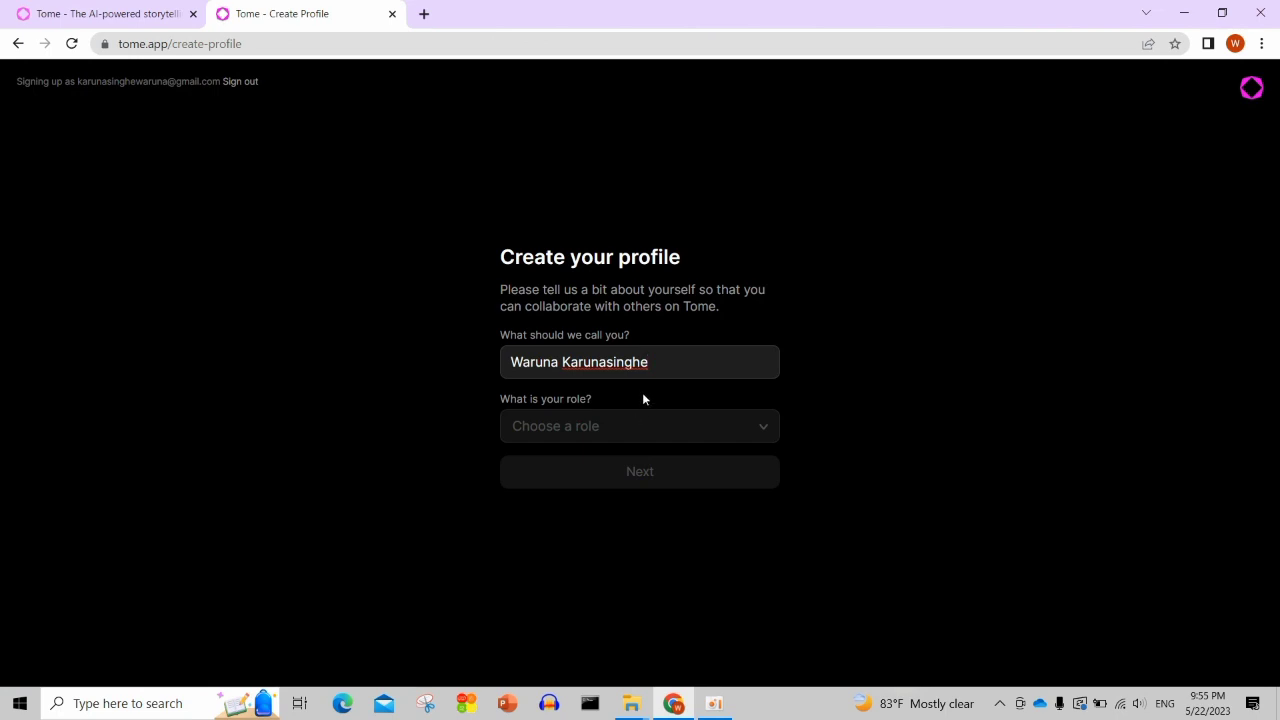
Choose Engineering as the profile role and submit the profile with its prefilled name.
click(677, 430)
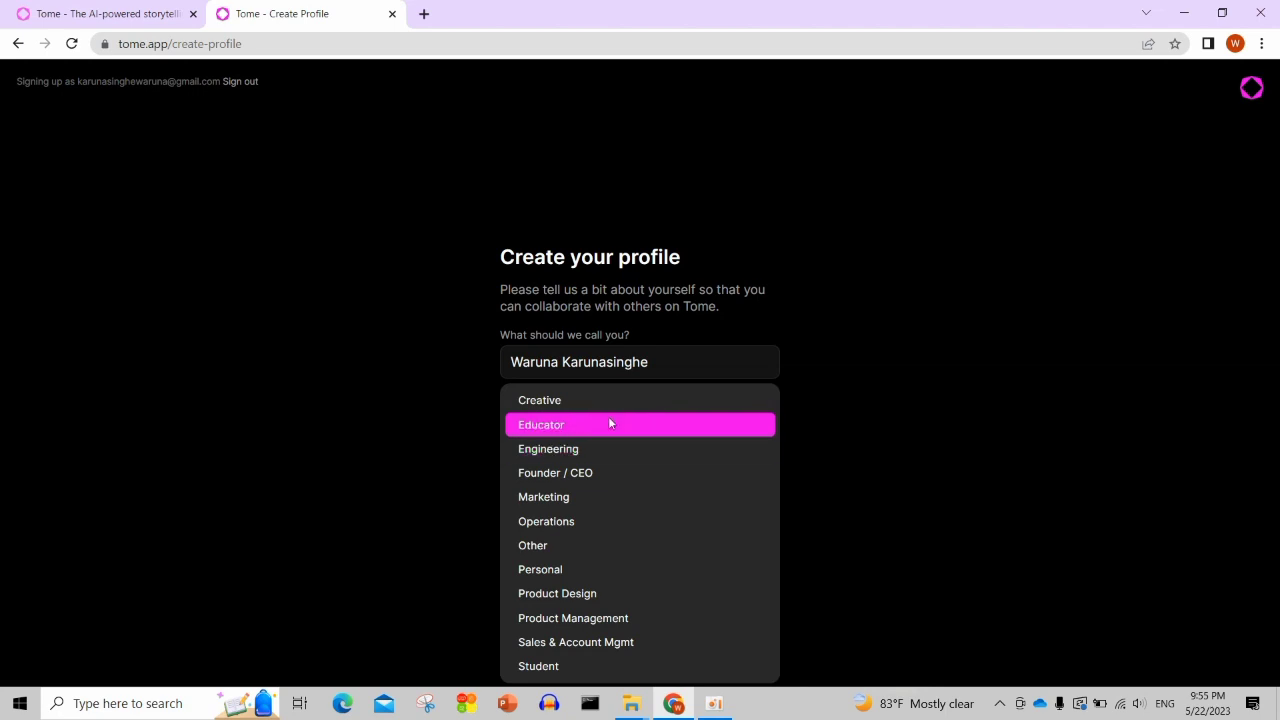
click(846, 522)
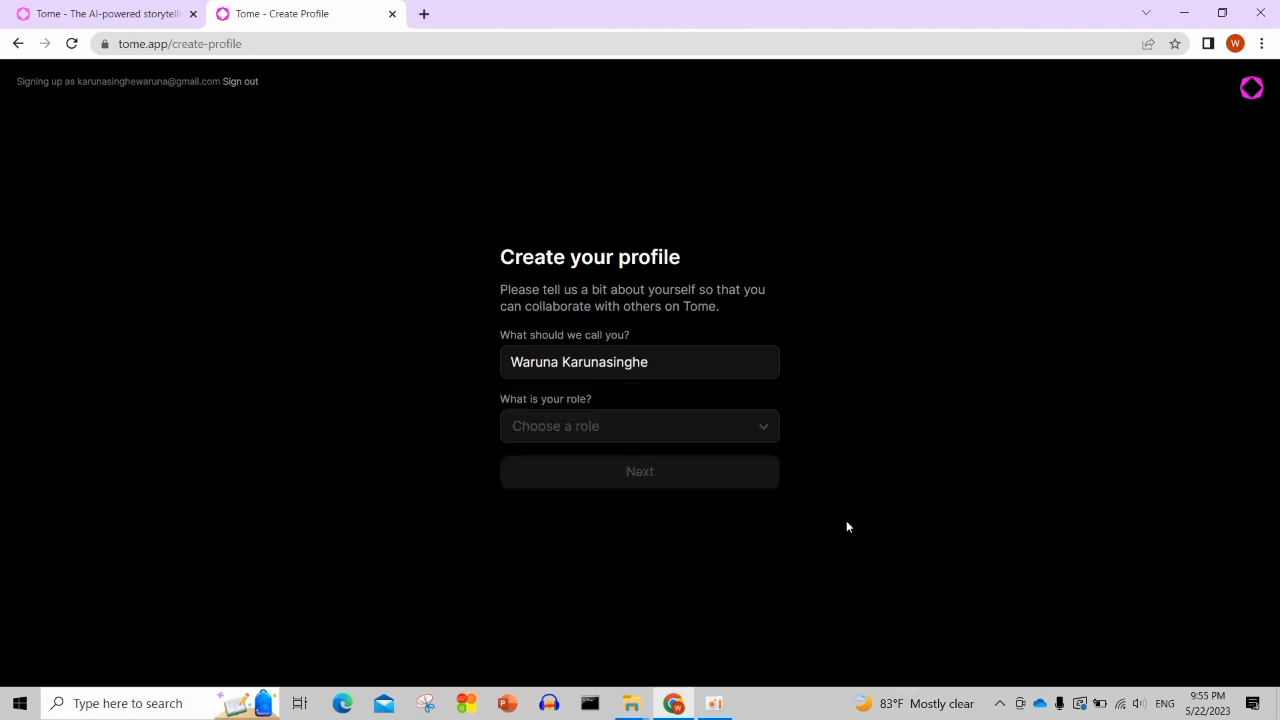
click(769, 424)
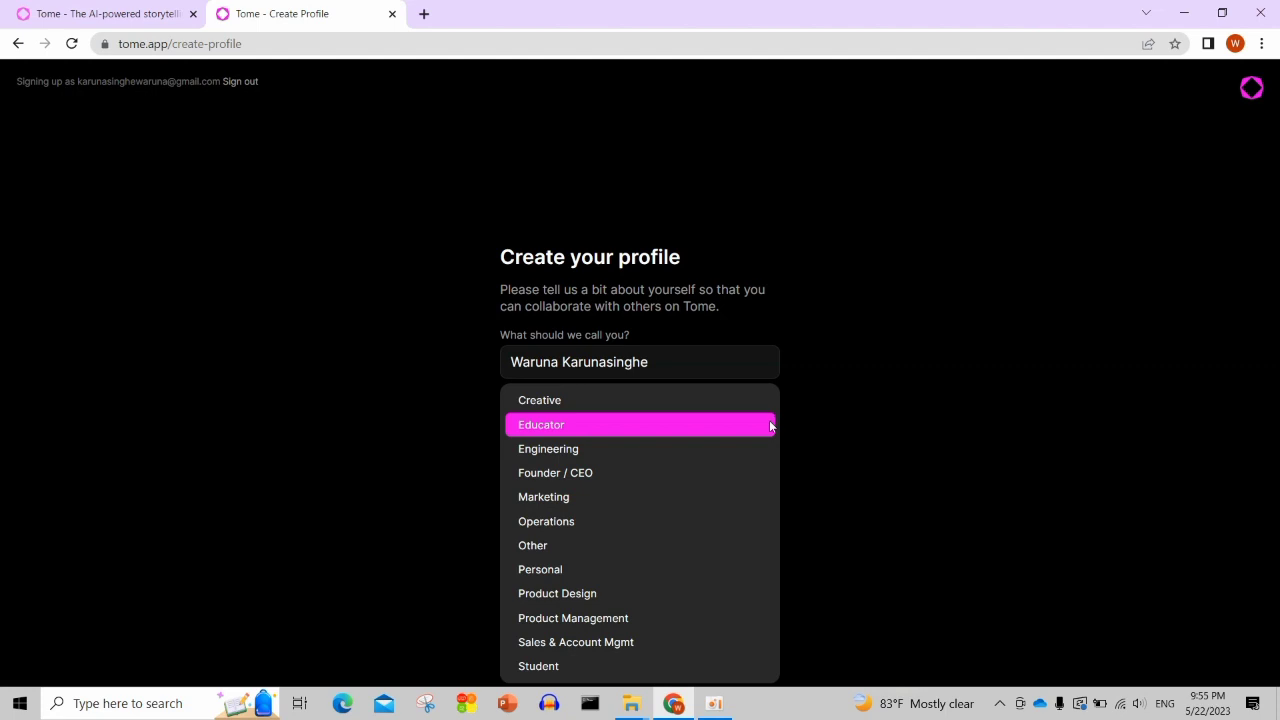
click(635, 451)
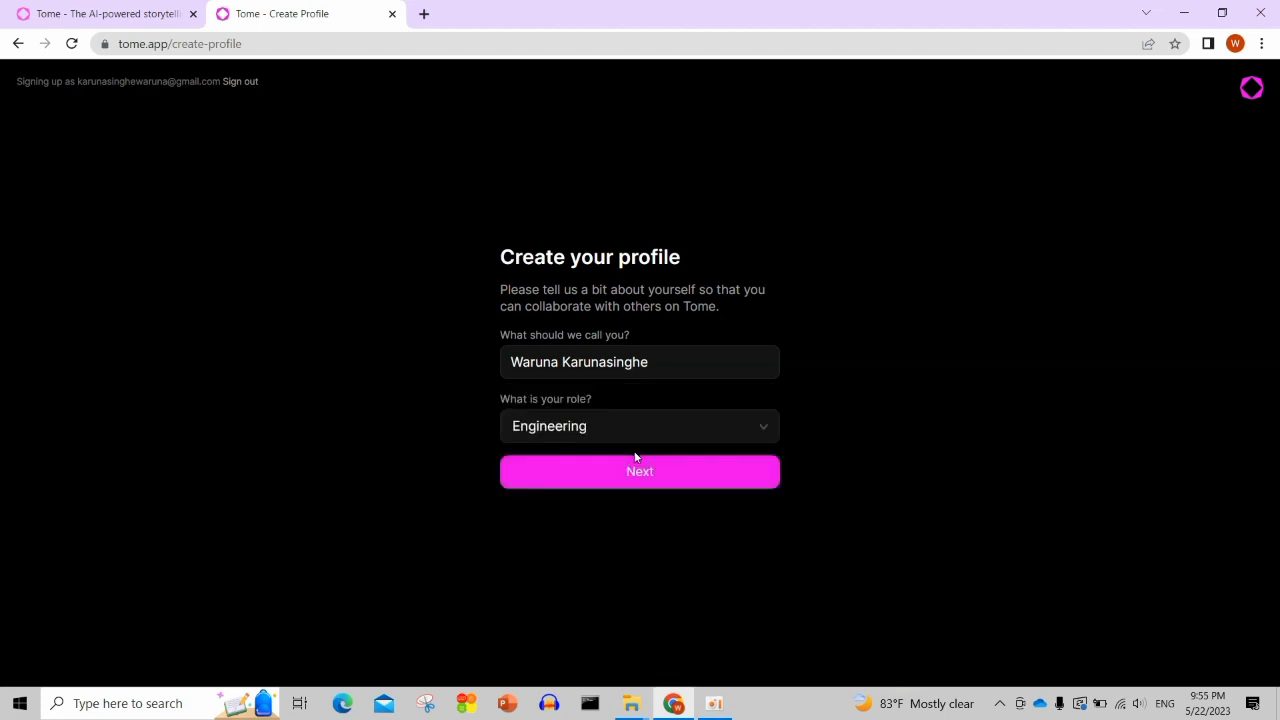
click(650, 472)
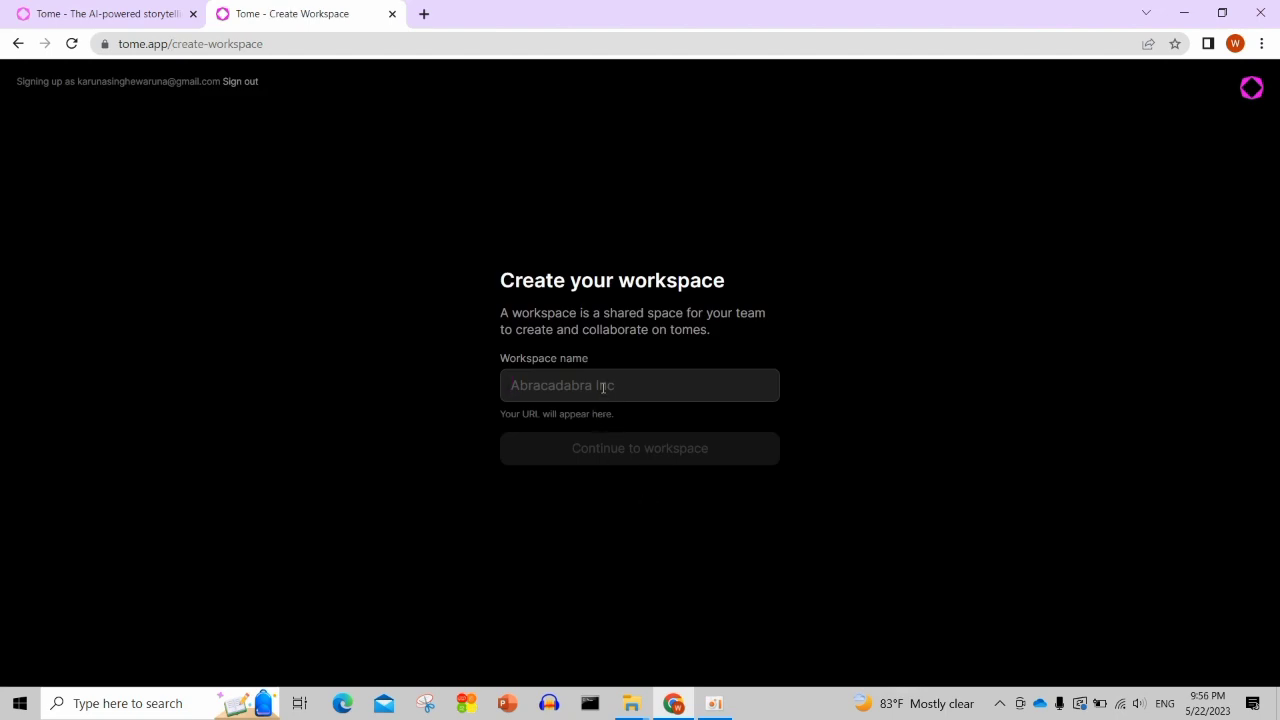
Create a workspace named "waru" and choose the free Basic plan.
text(waru)
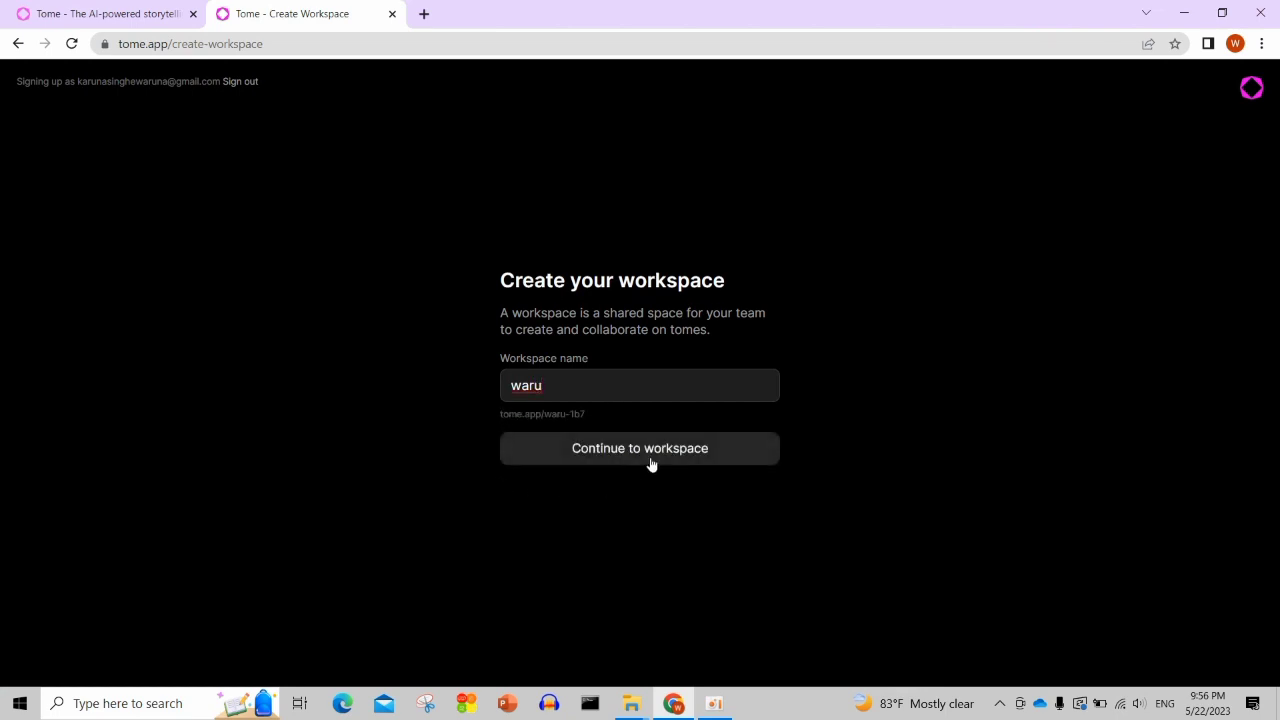
click(651, 463)
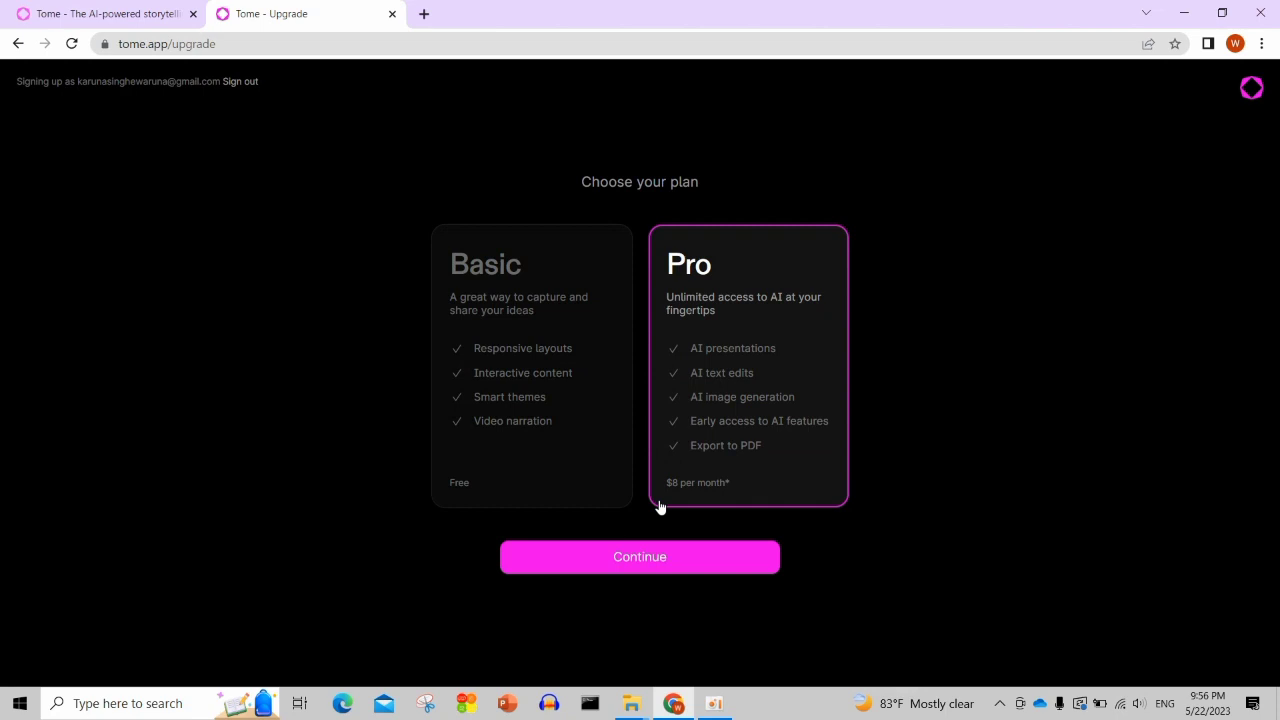
click(530, 421)
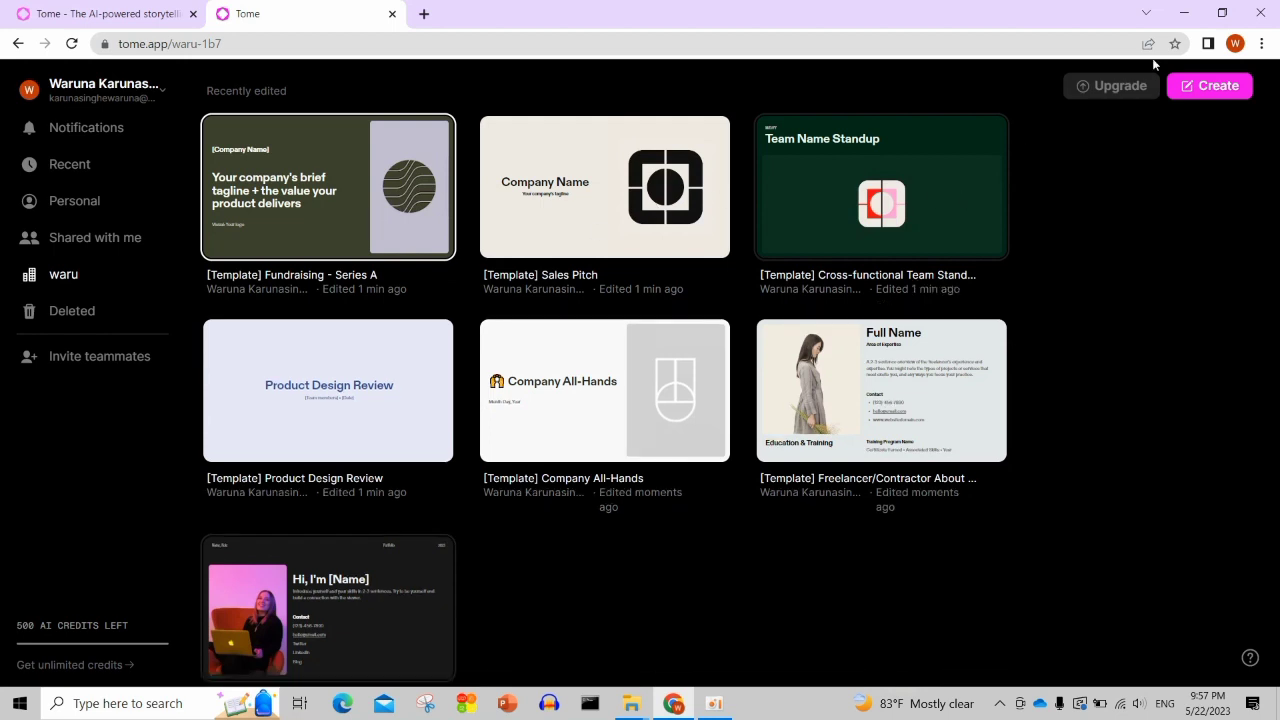
Create a new tome and generate a presentation about "Engineering".
click(1237, 90)
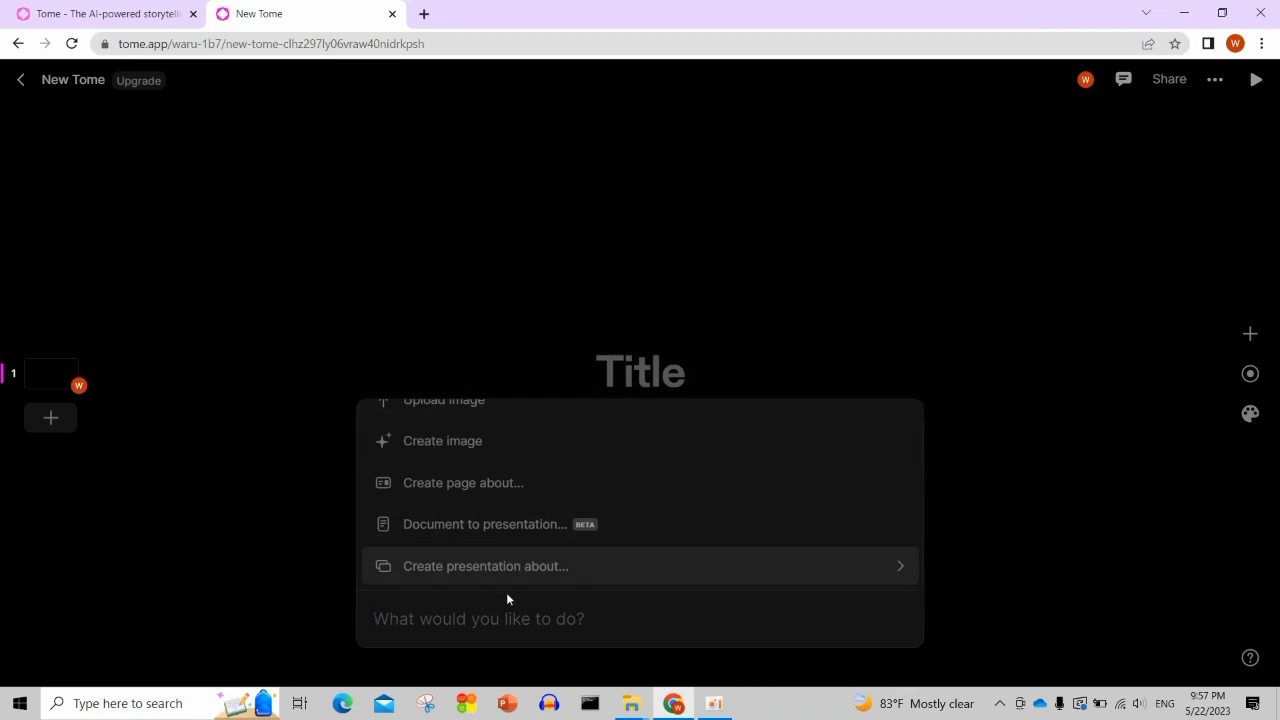
click(469, 618)
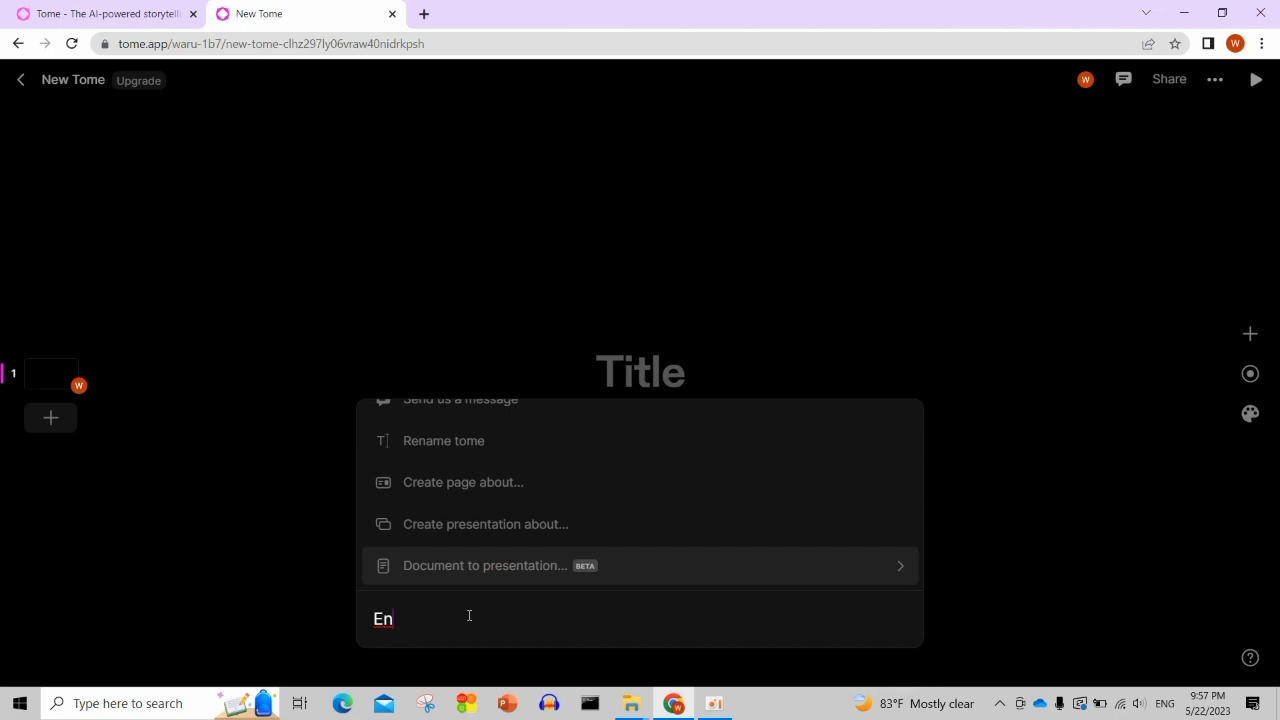
text(gineering)
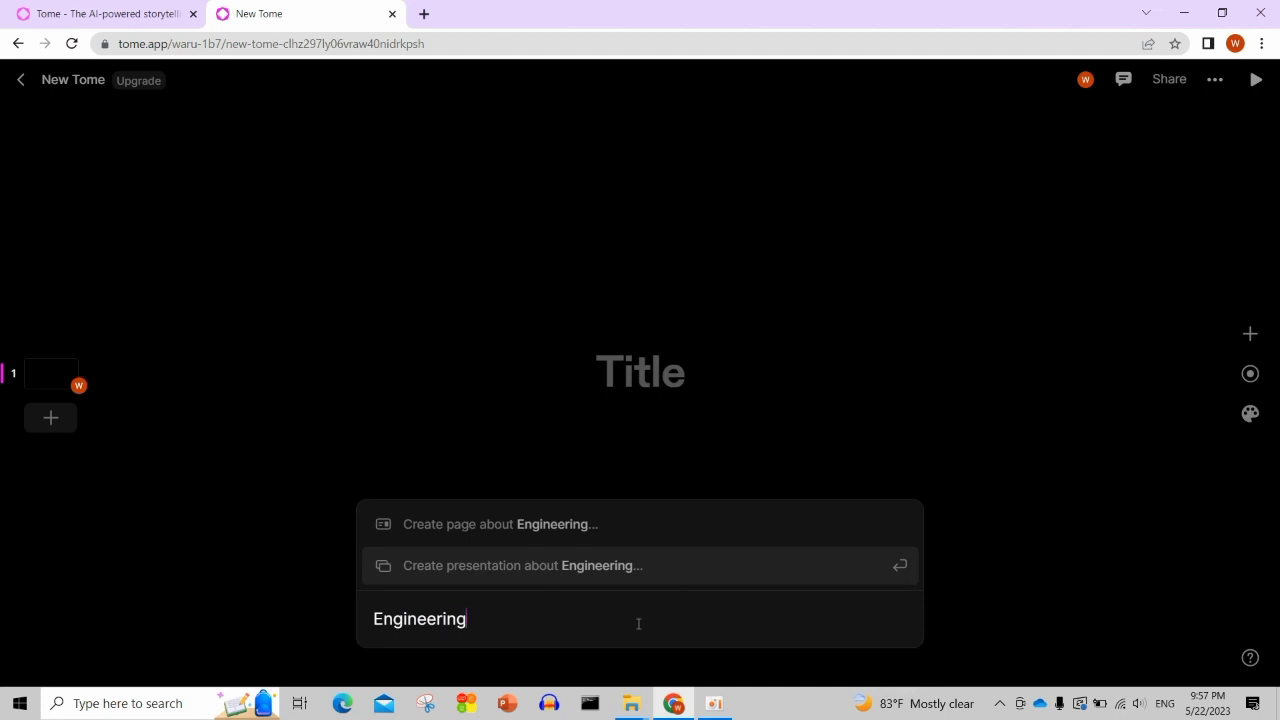
key(Return)
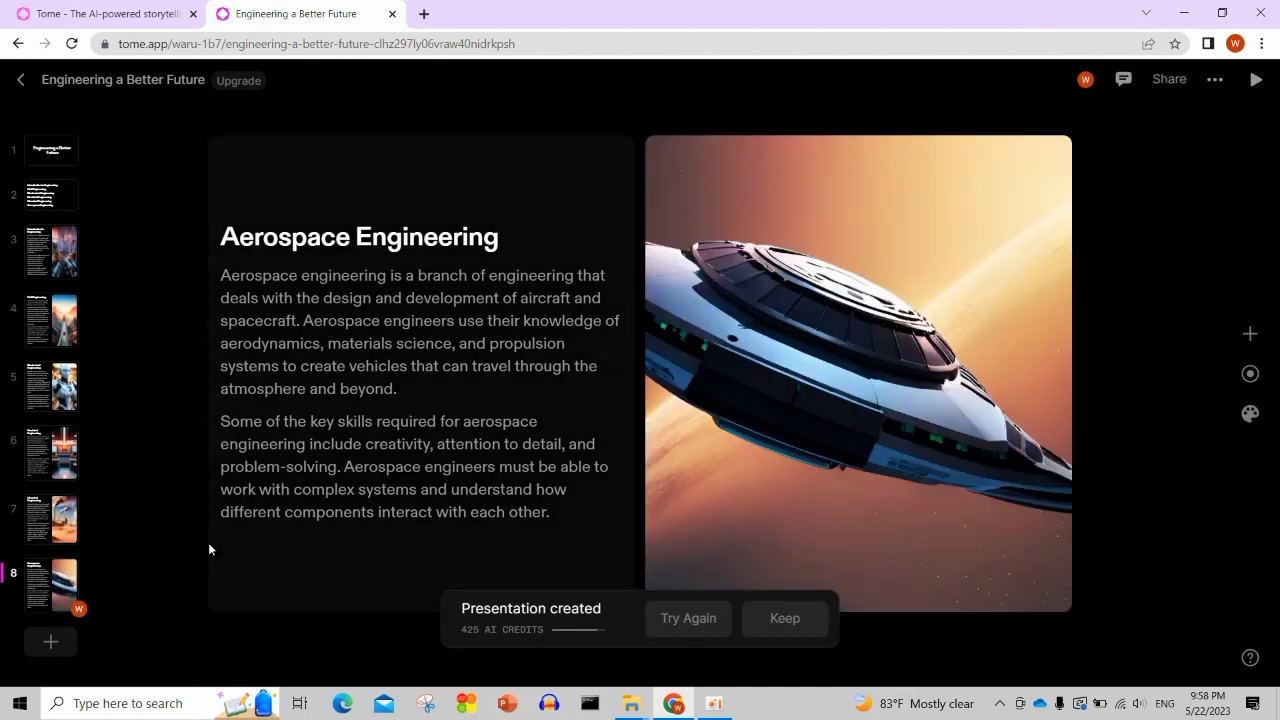
Review all eight generated slides in order, checking the title, the outline and each engineering topic's text and image.
click(50, 157)
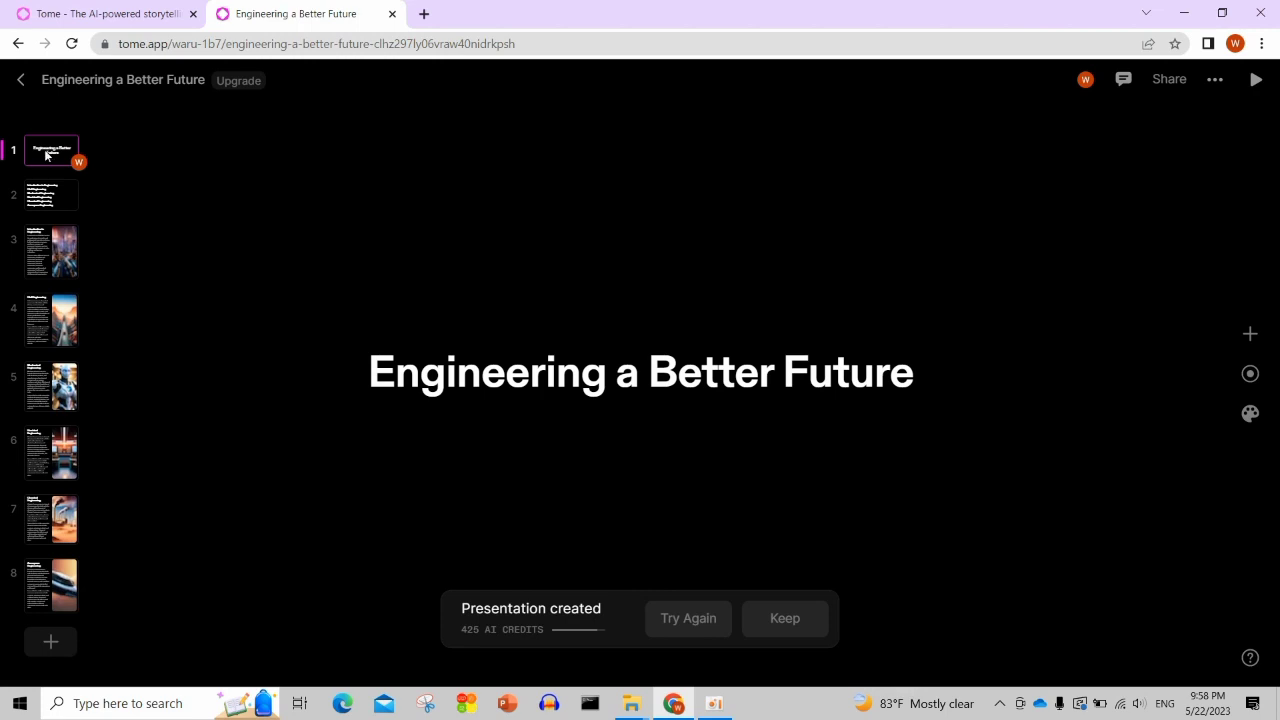
click(57, 196)
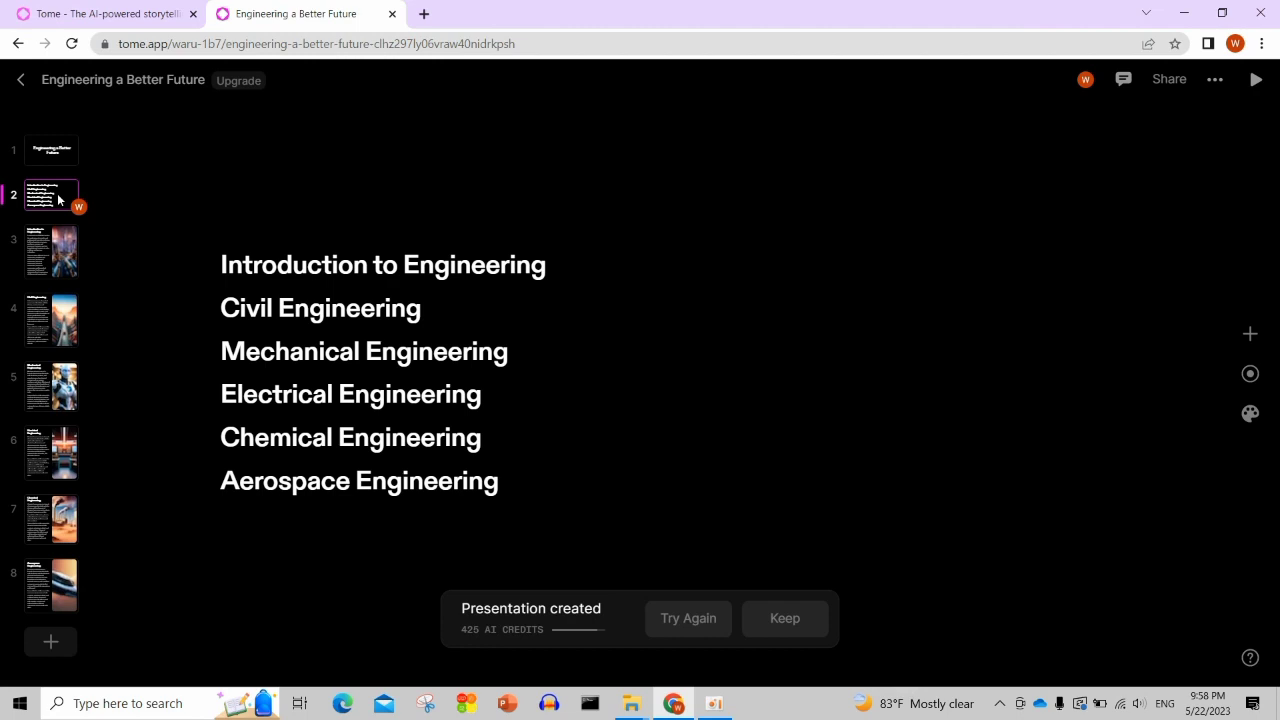
click(38, 245)
click(38, 318)
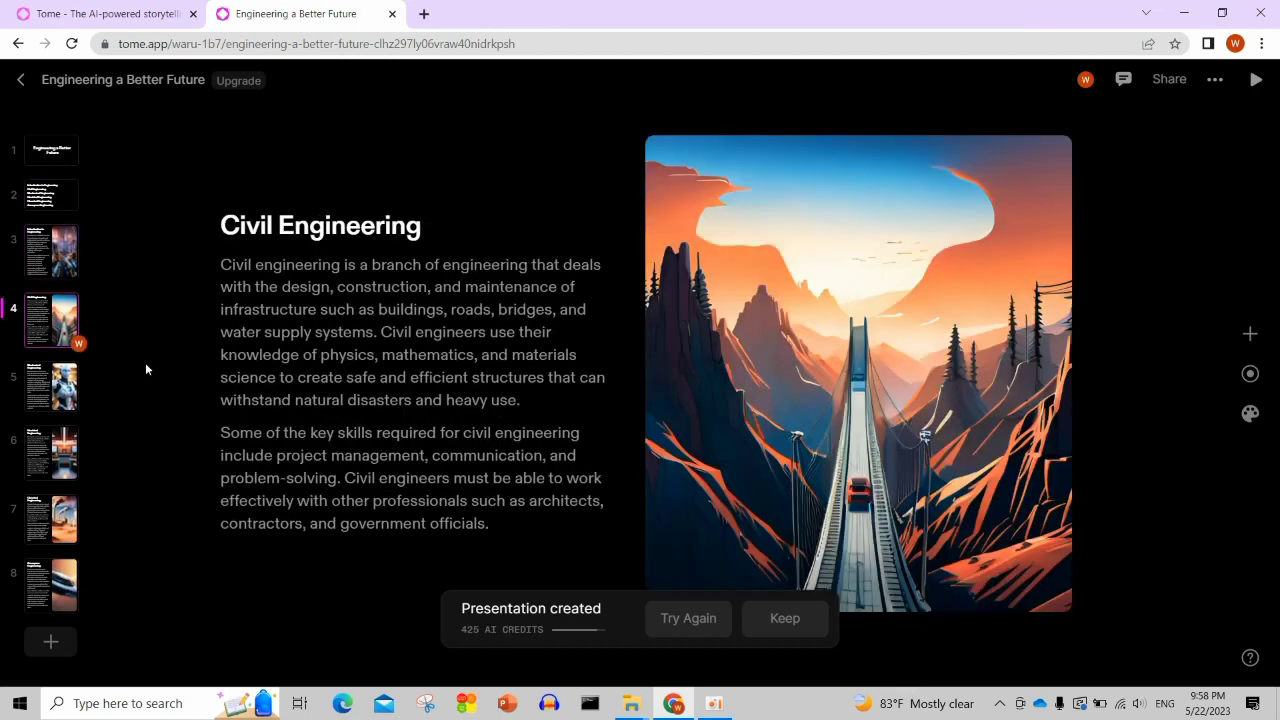
click(43, 382)
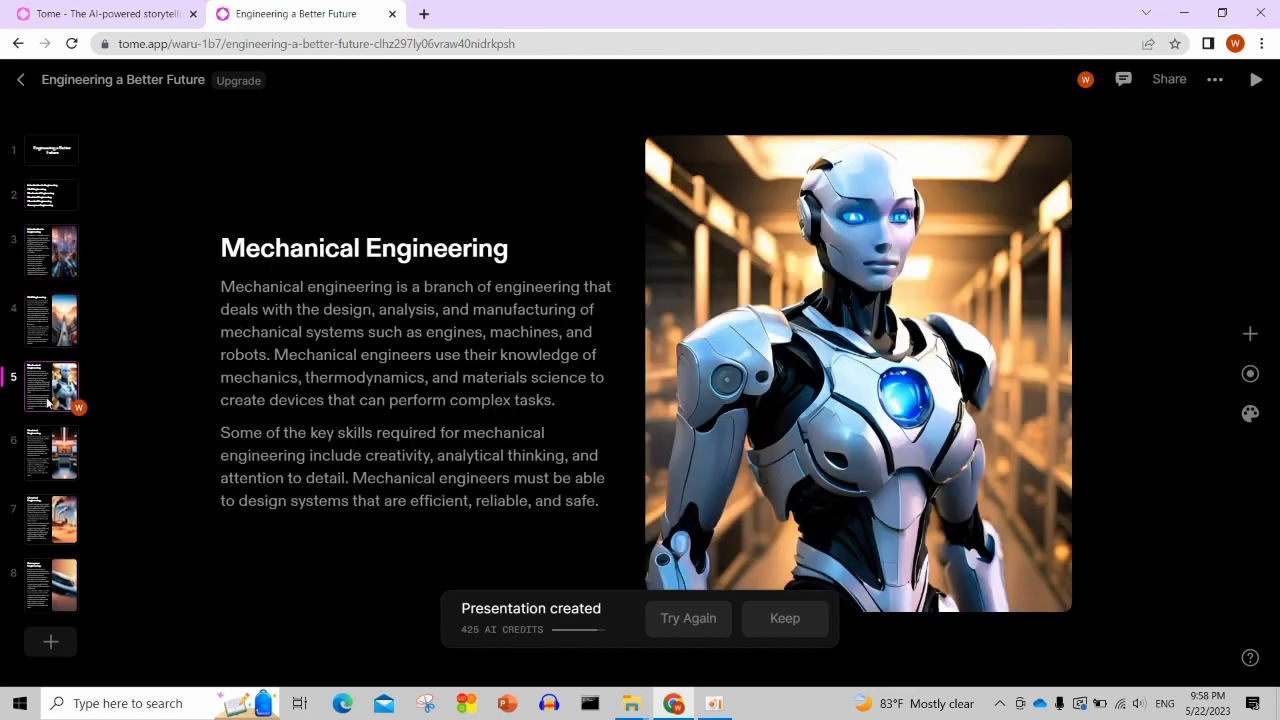
click(55, 450)
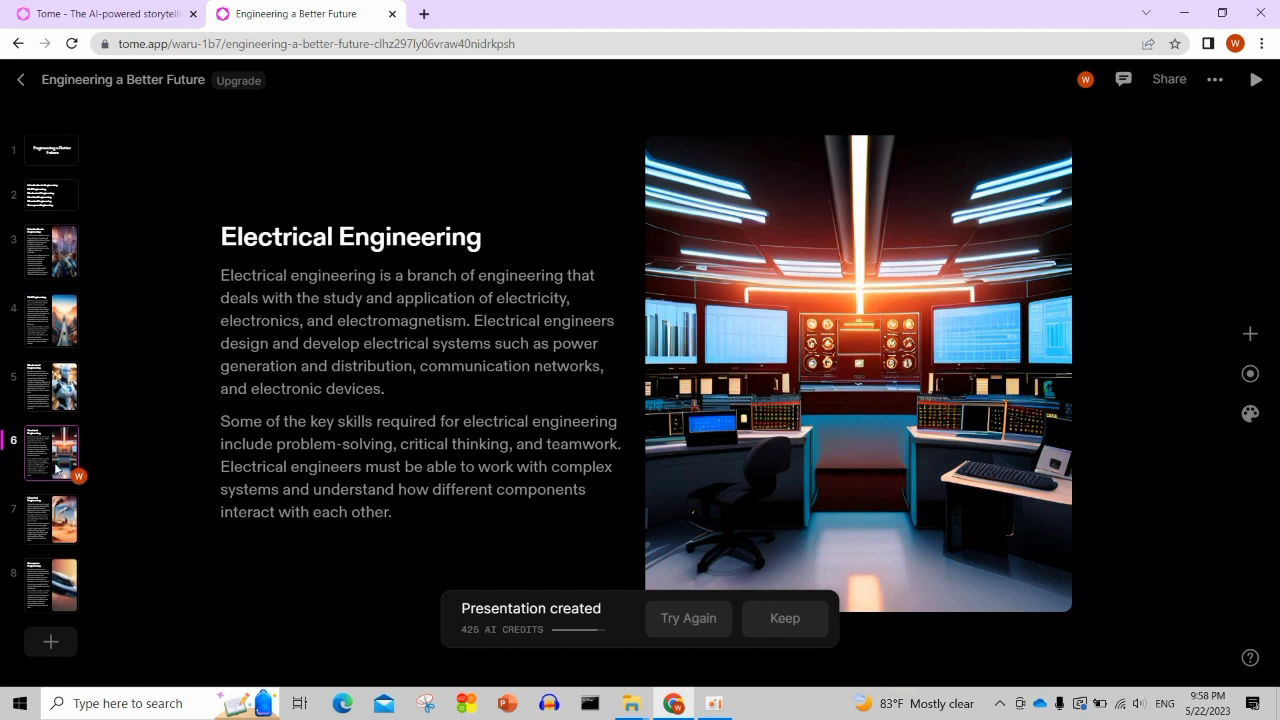
click(62, 506)
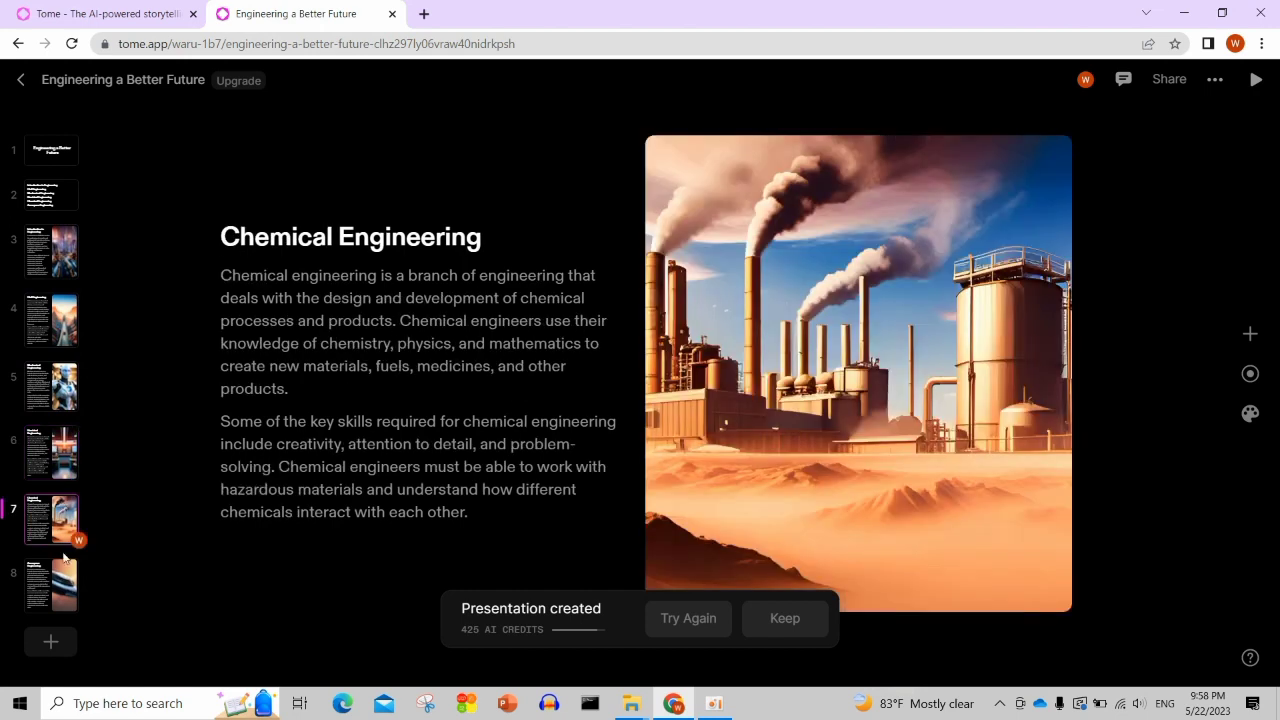
click(57, 590)
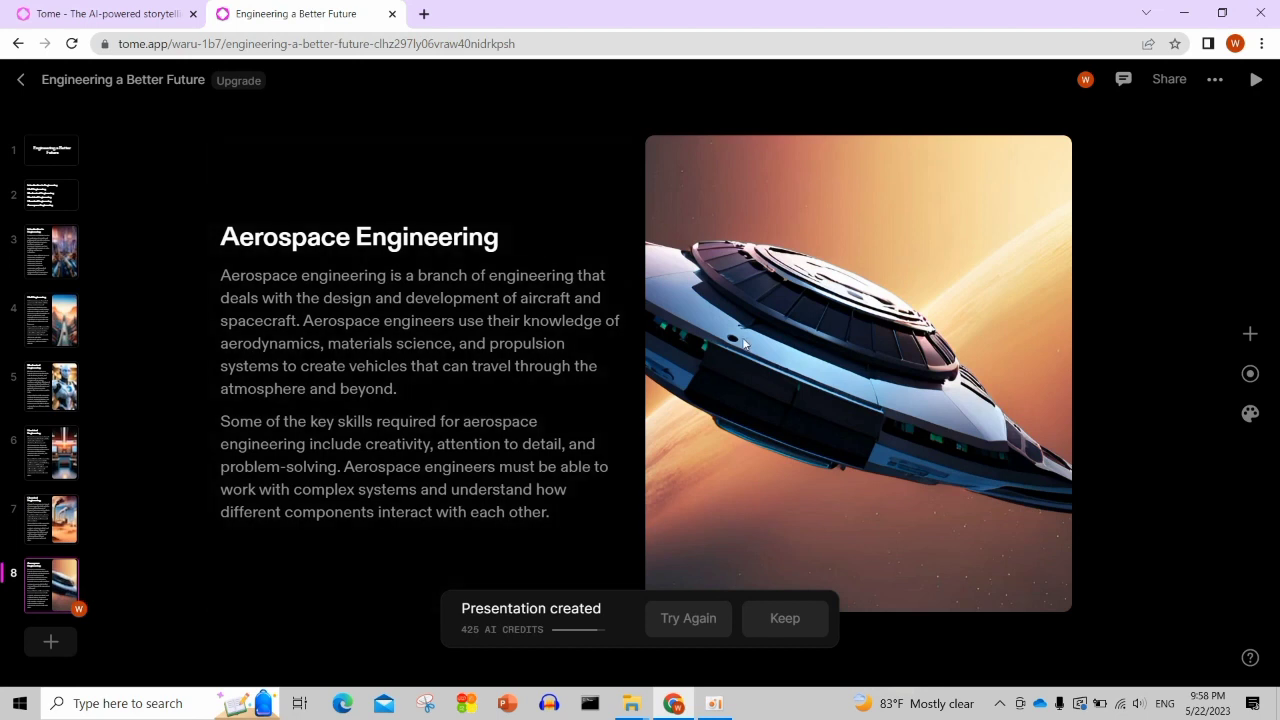
Keep the generated presentation and add an empty image tile to the Aerospace Engineering slide.
click(764, 621)
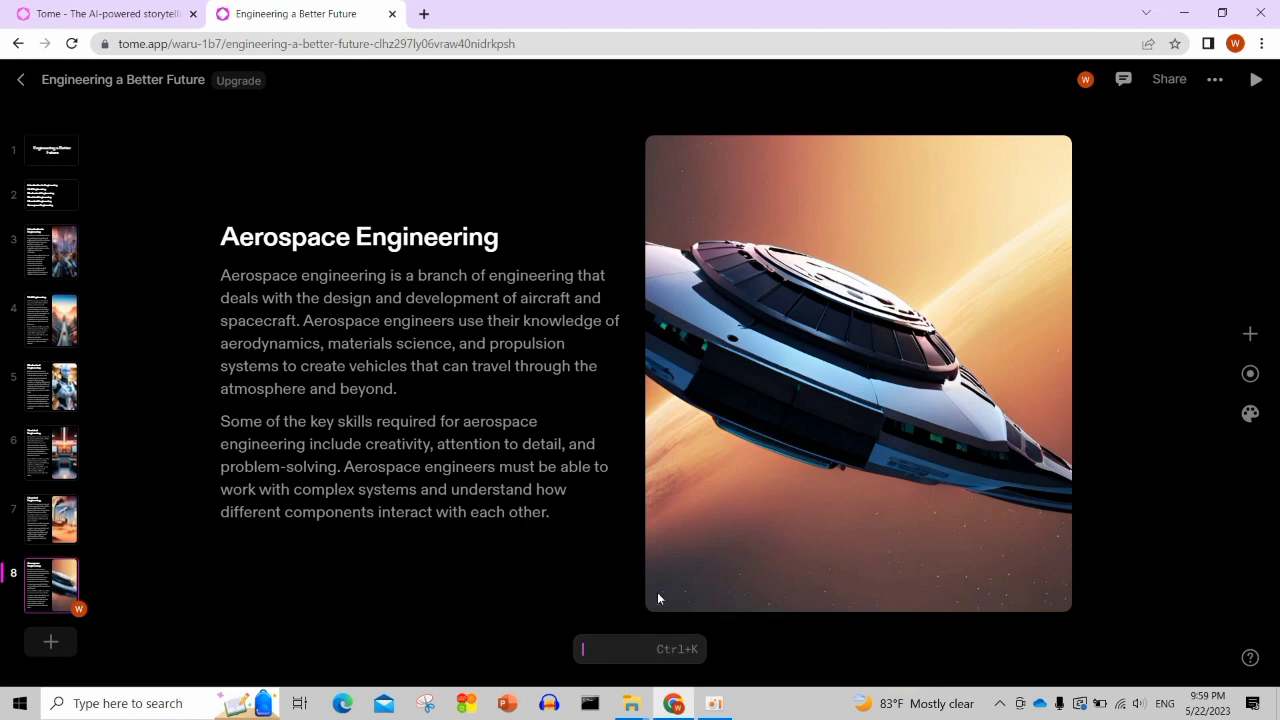
click(1250, 333)
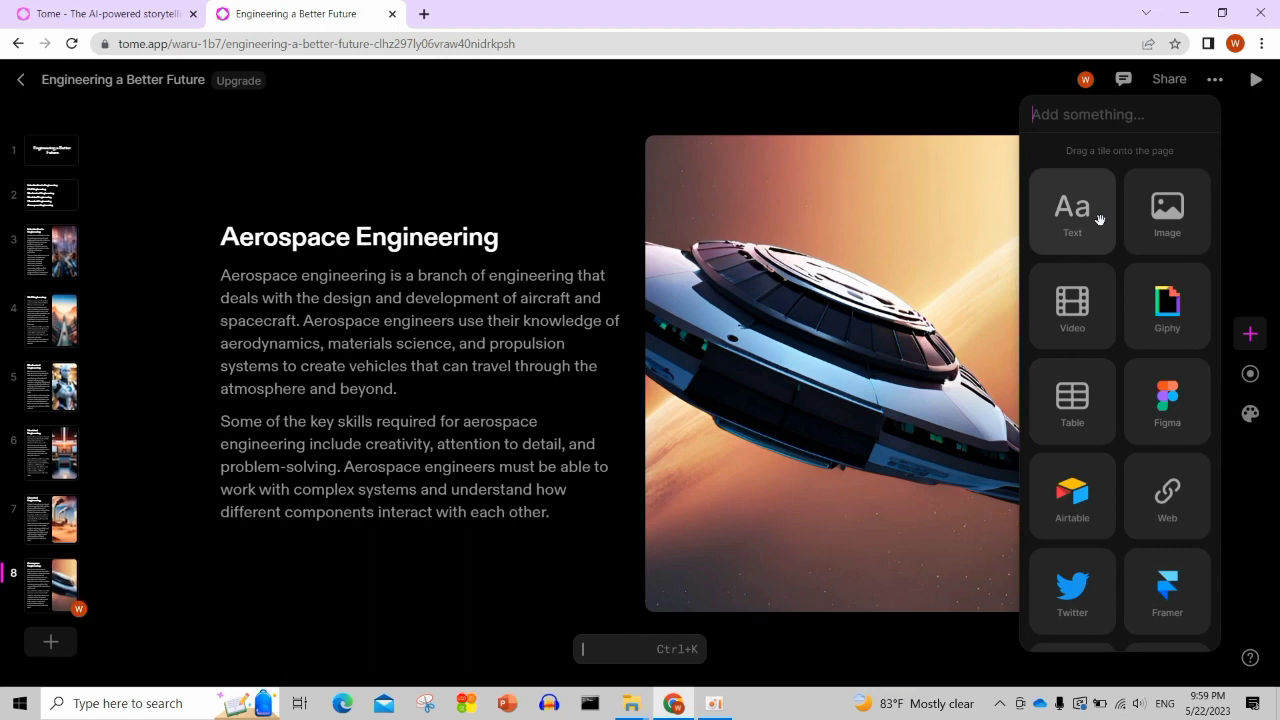
click(1150, 236)
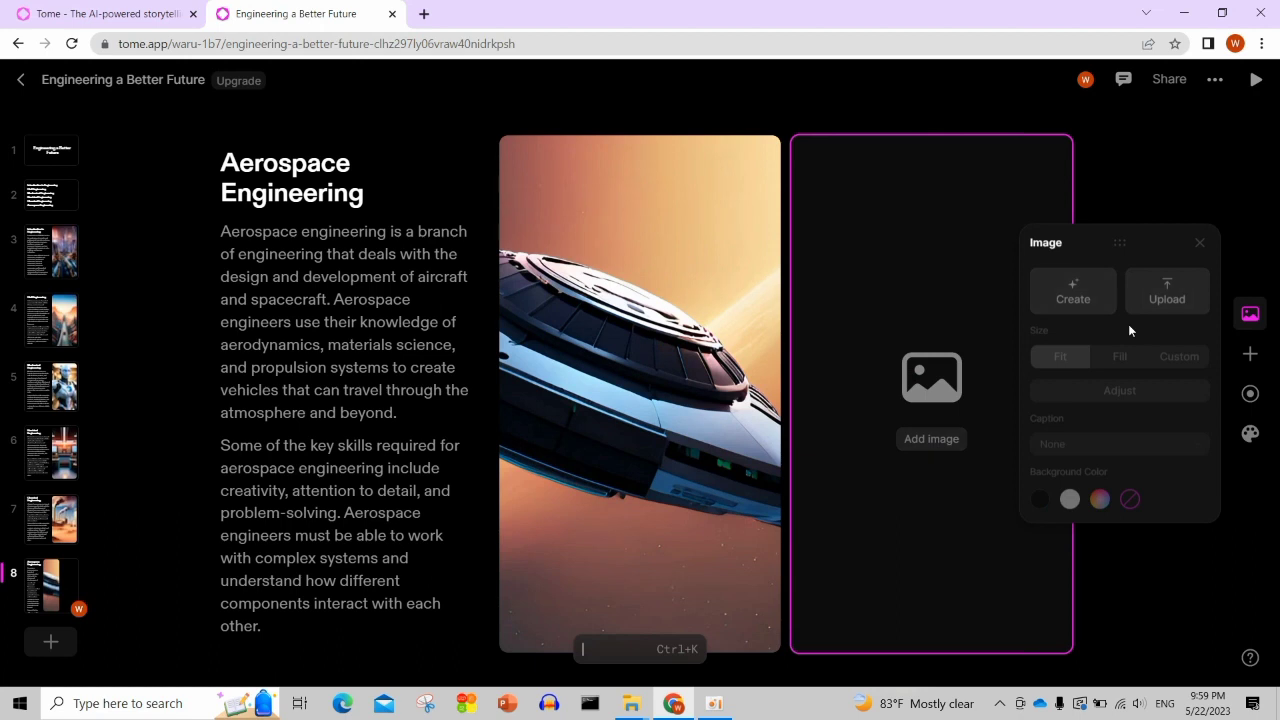
Look through the tile types that can be added to the Aerospace Engineering slide, from text and video to Miro and Looker.
click(1205, 241)
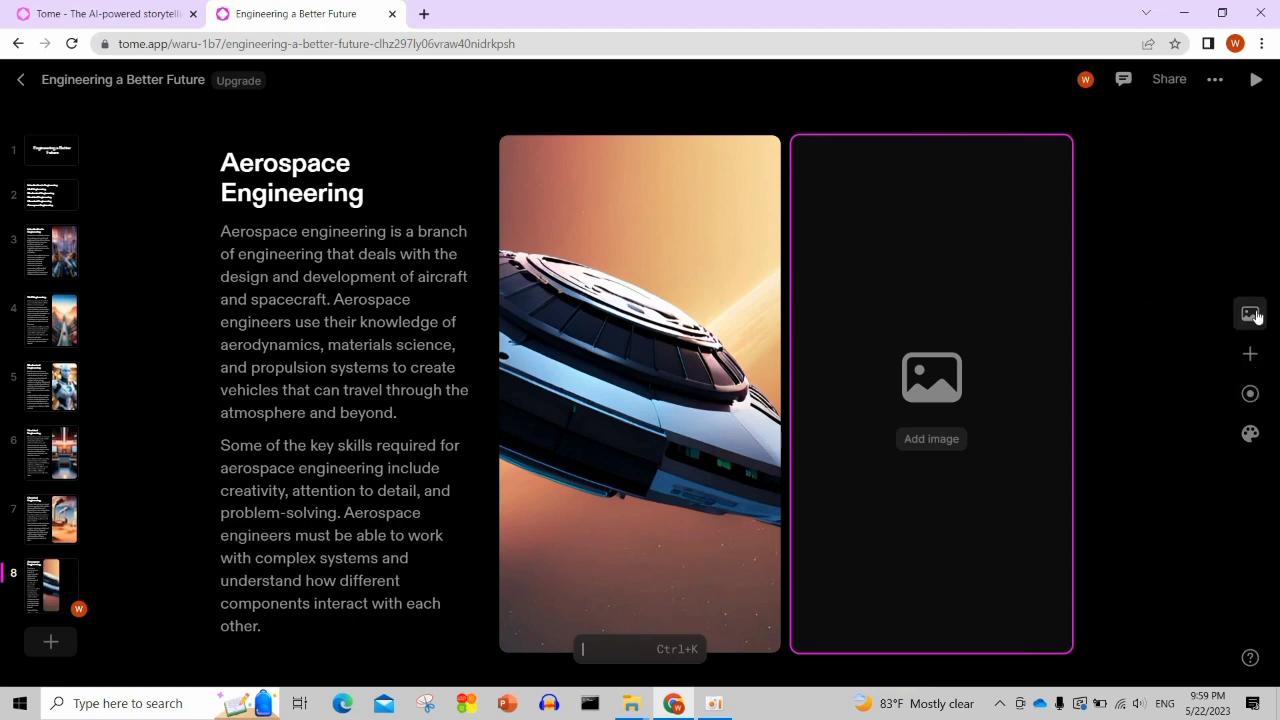
click(1252, 314)
click(1252, 358)
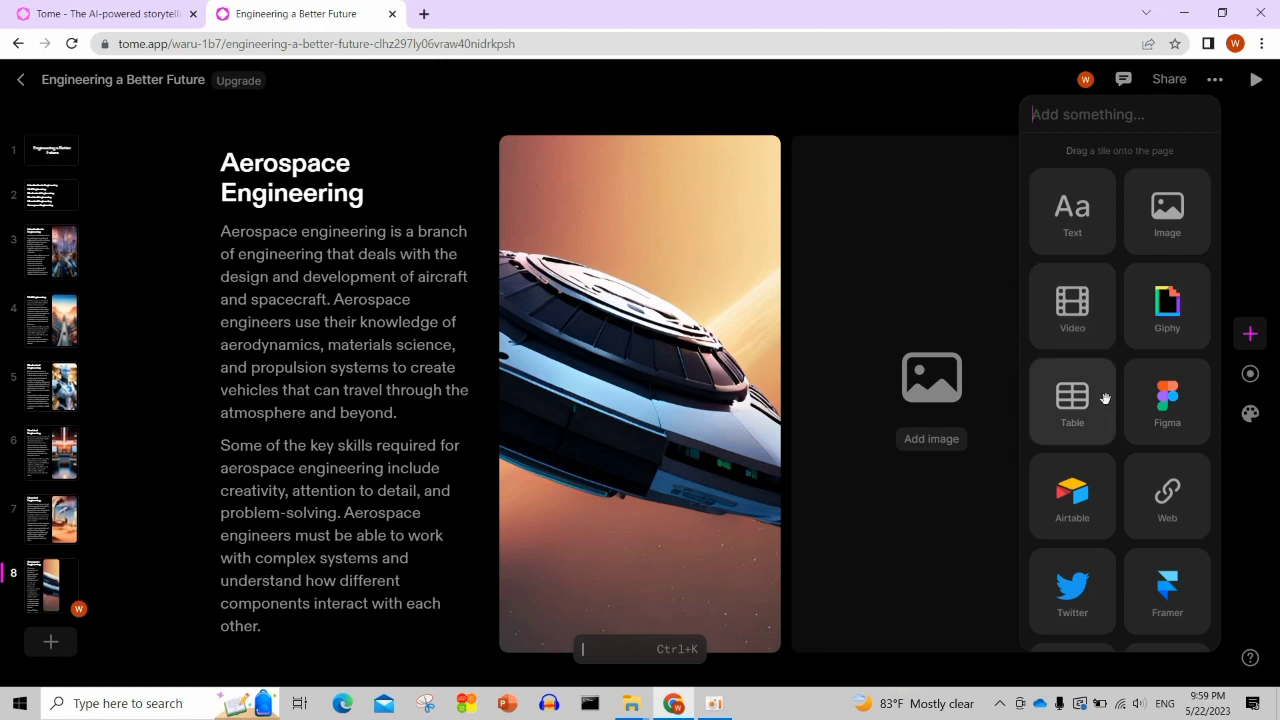
scroll(1084, 617, down, 1)
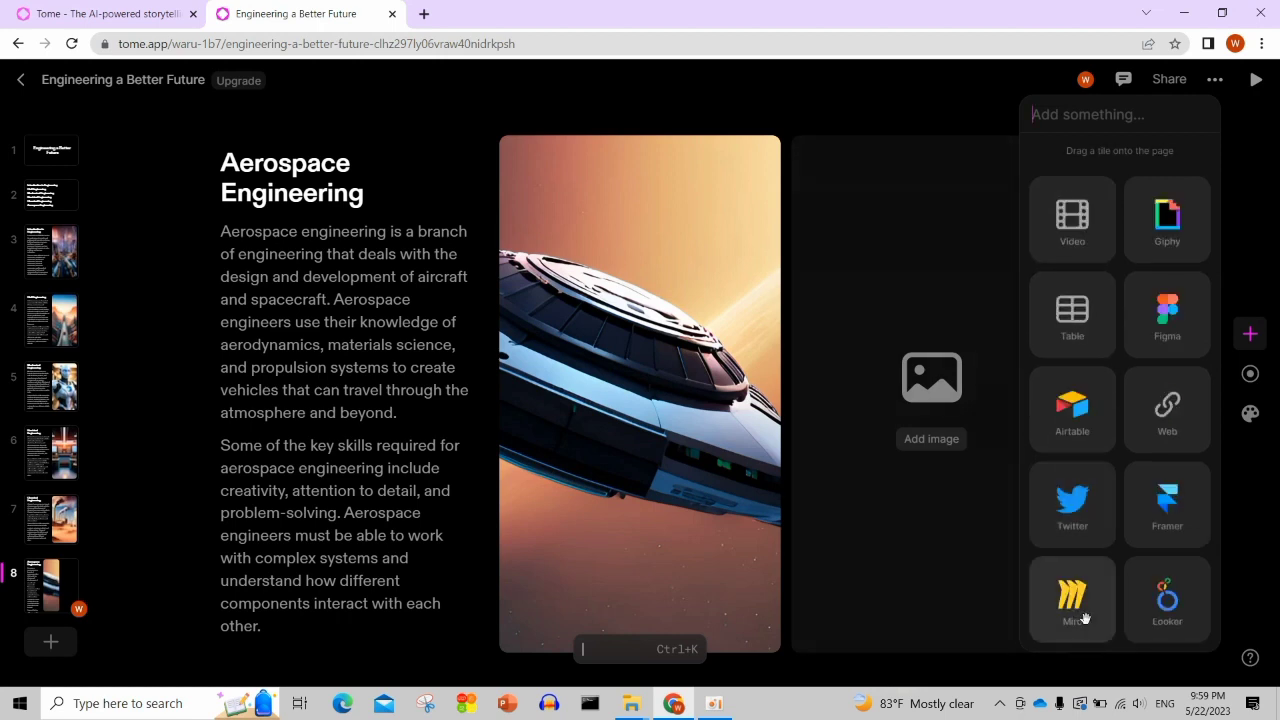
scroll(1155, 345, up, 1)
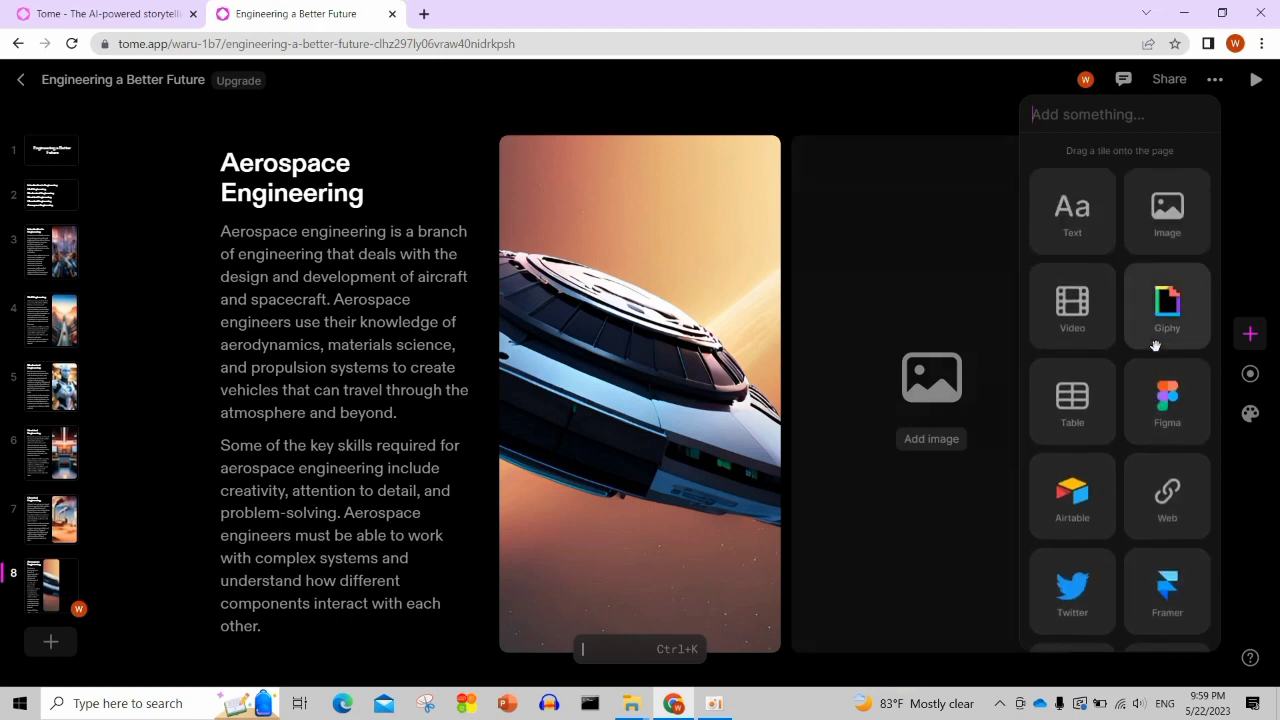
click(1225, 204)
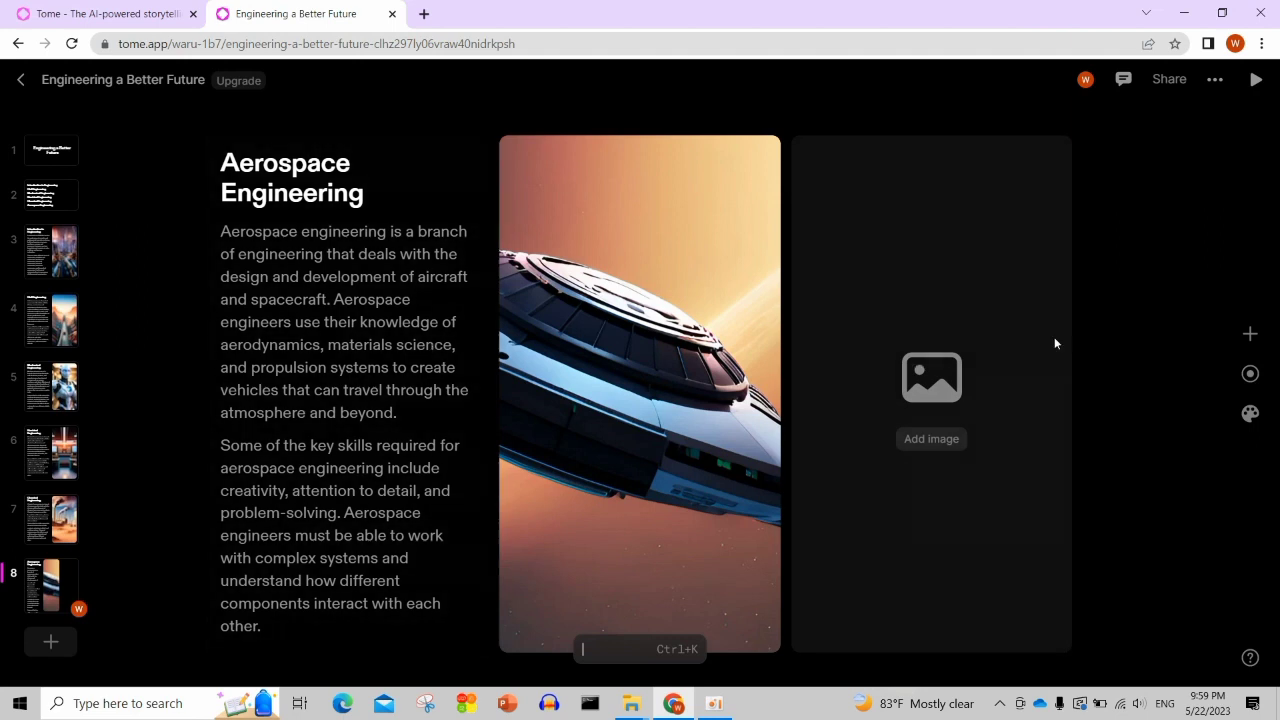
View the camera and microphone recording options, and dismiss the browser's permission request.
click(1249, 373)
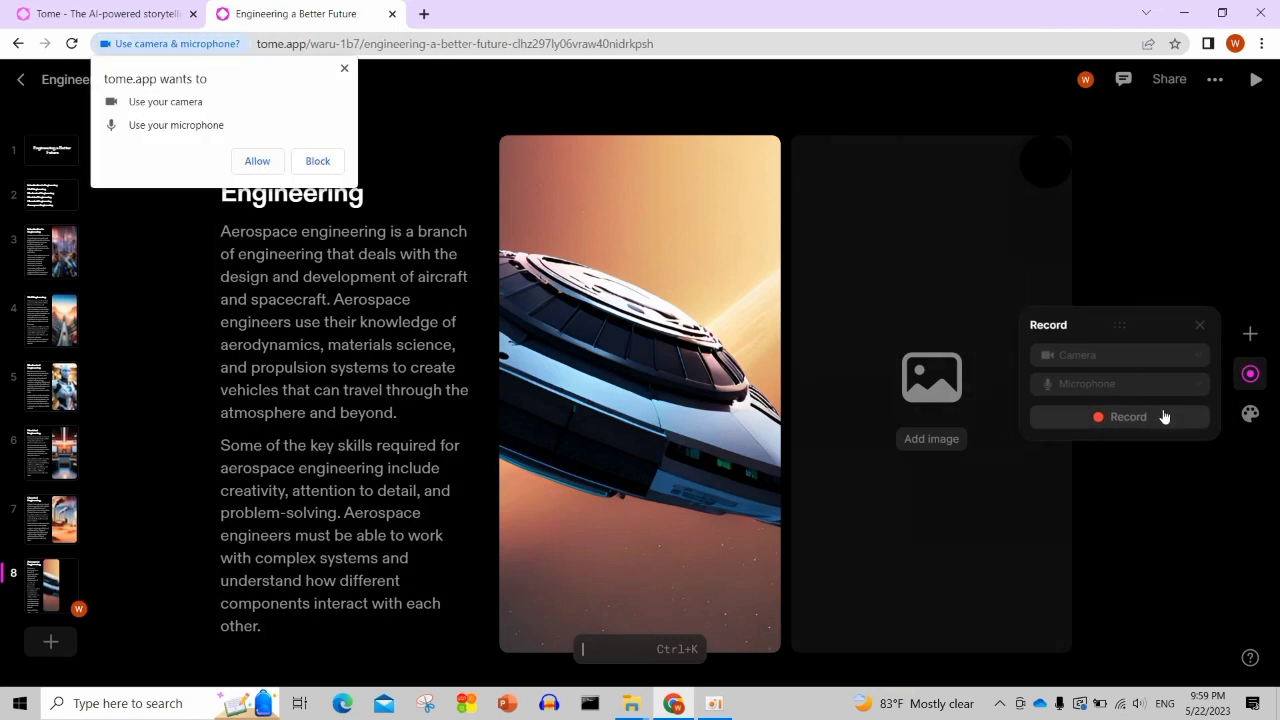
click(1205, 323)
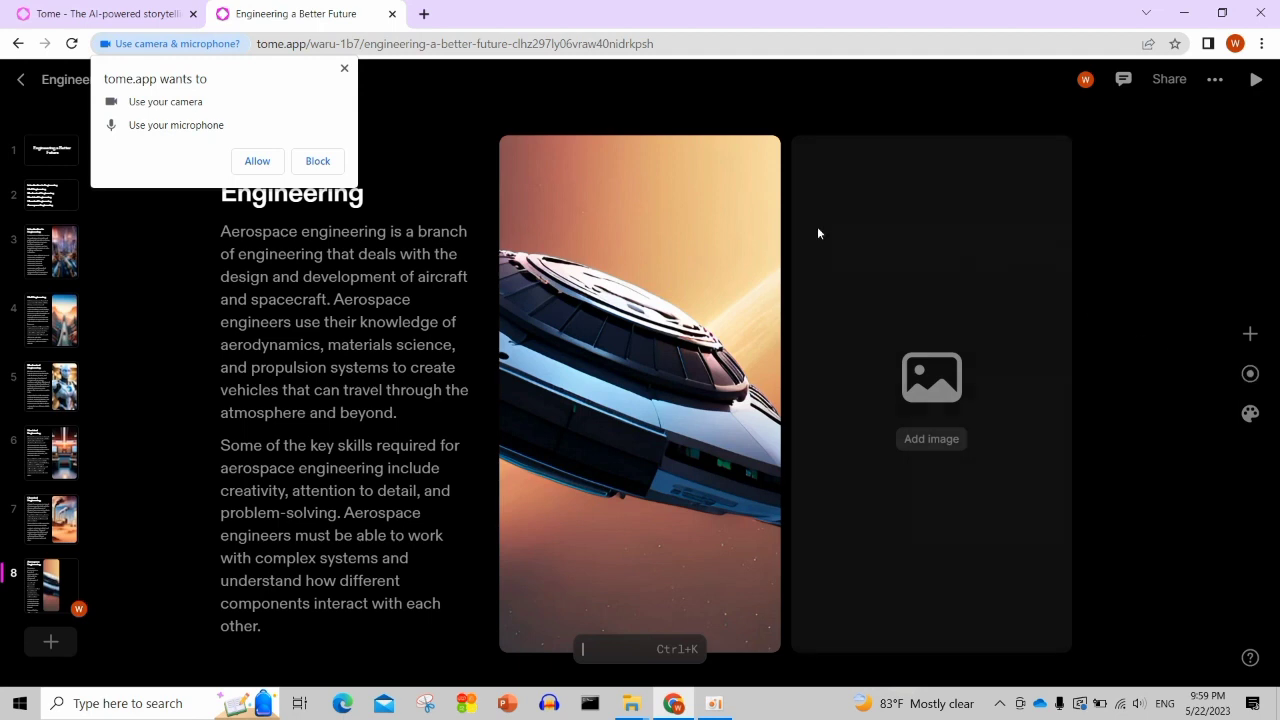
click(344, 67)
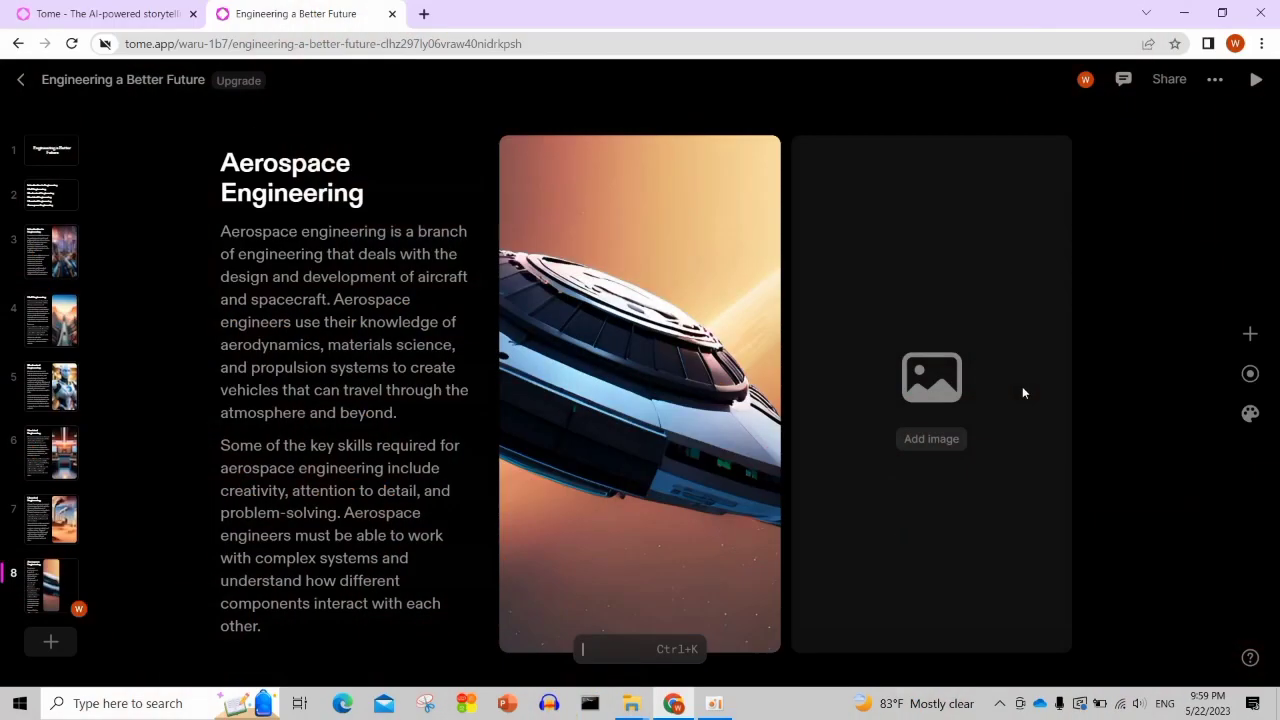
Try the Creme and Moss themes on the whole tome, and set its theme back to Dark.
click(1251, 413)
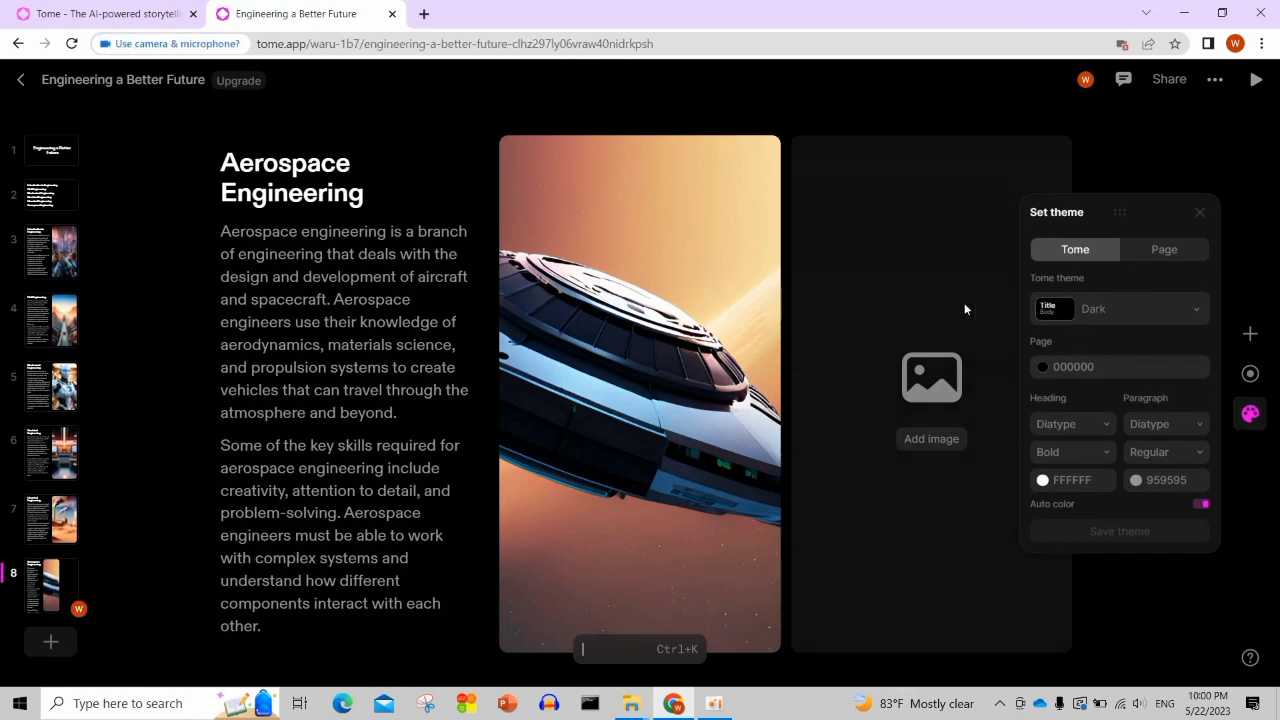
click(1182, 311)
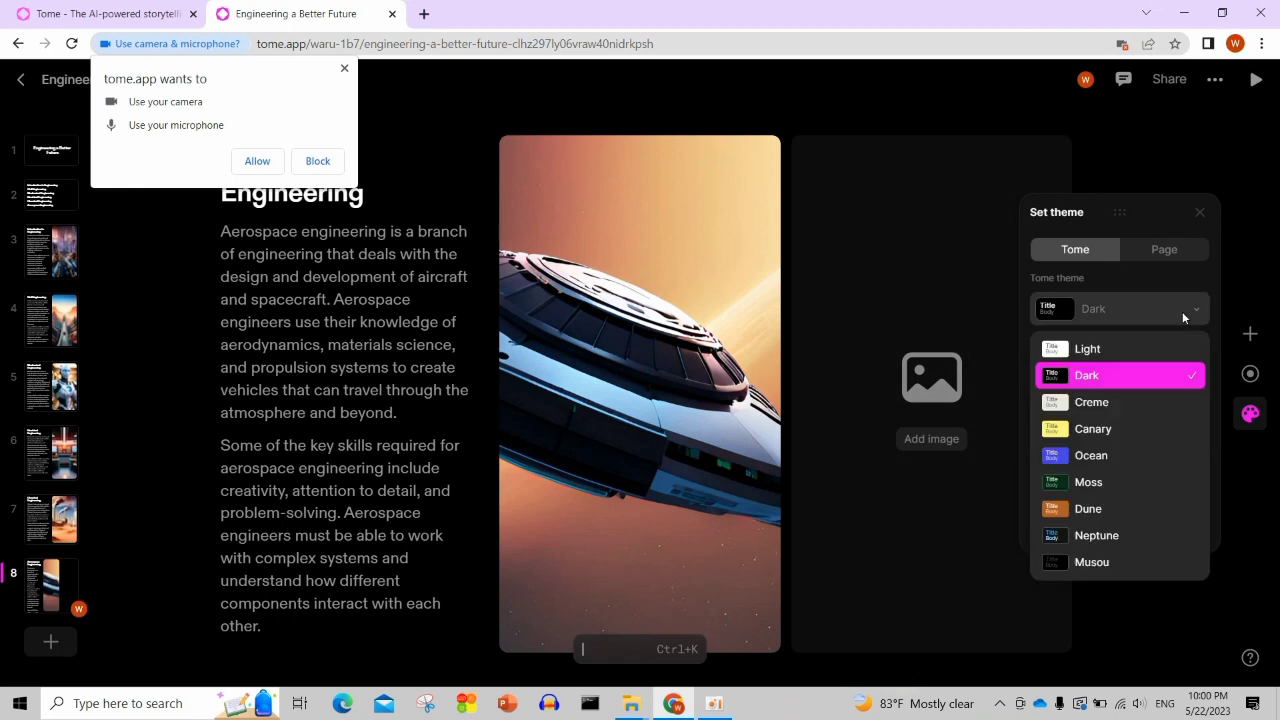
click(1125, 410)
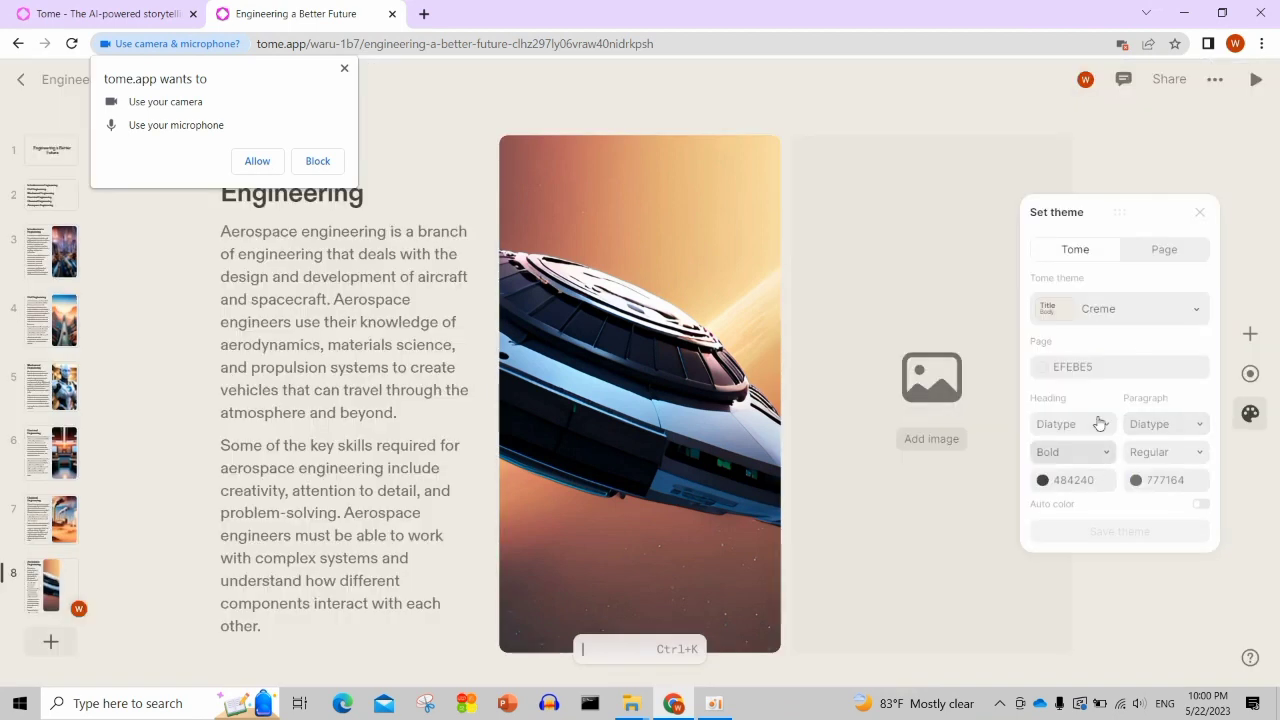
click(1187, 320)
click(1092, 484)
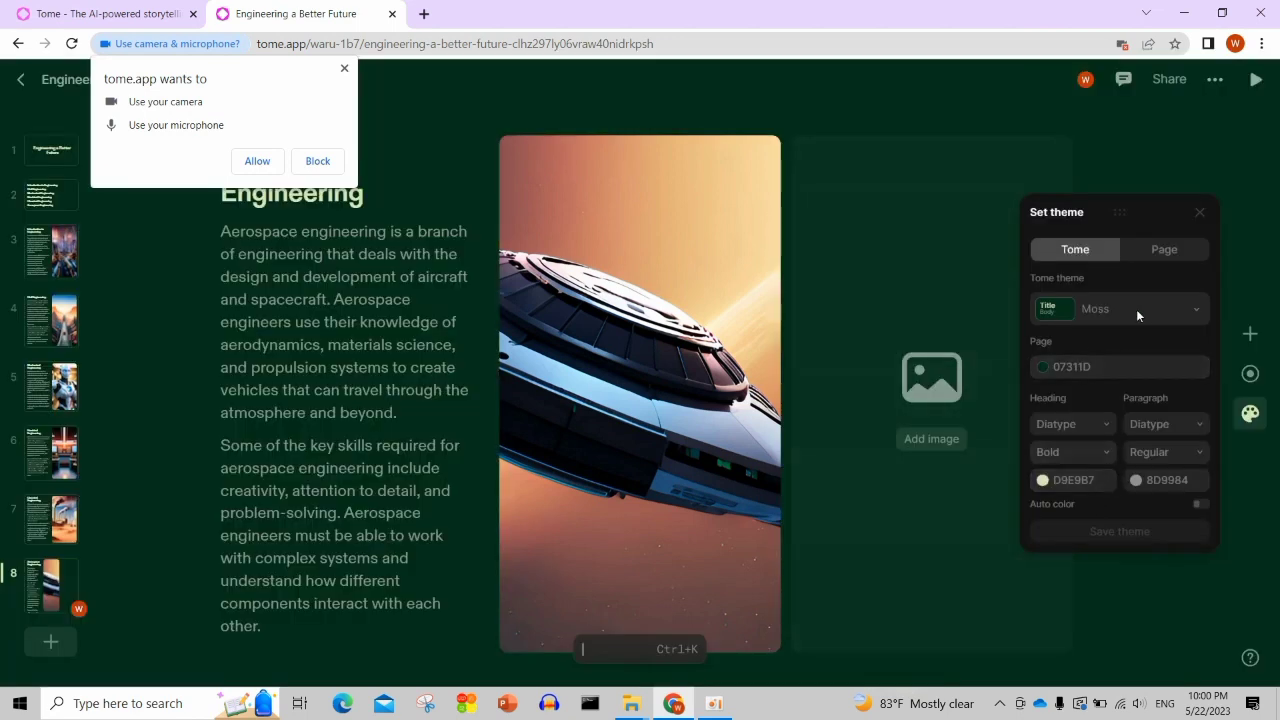
click(1180, 307)
click(1090, 377)
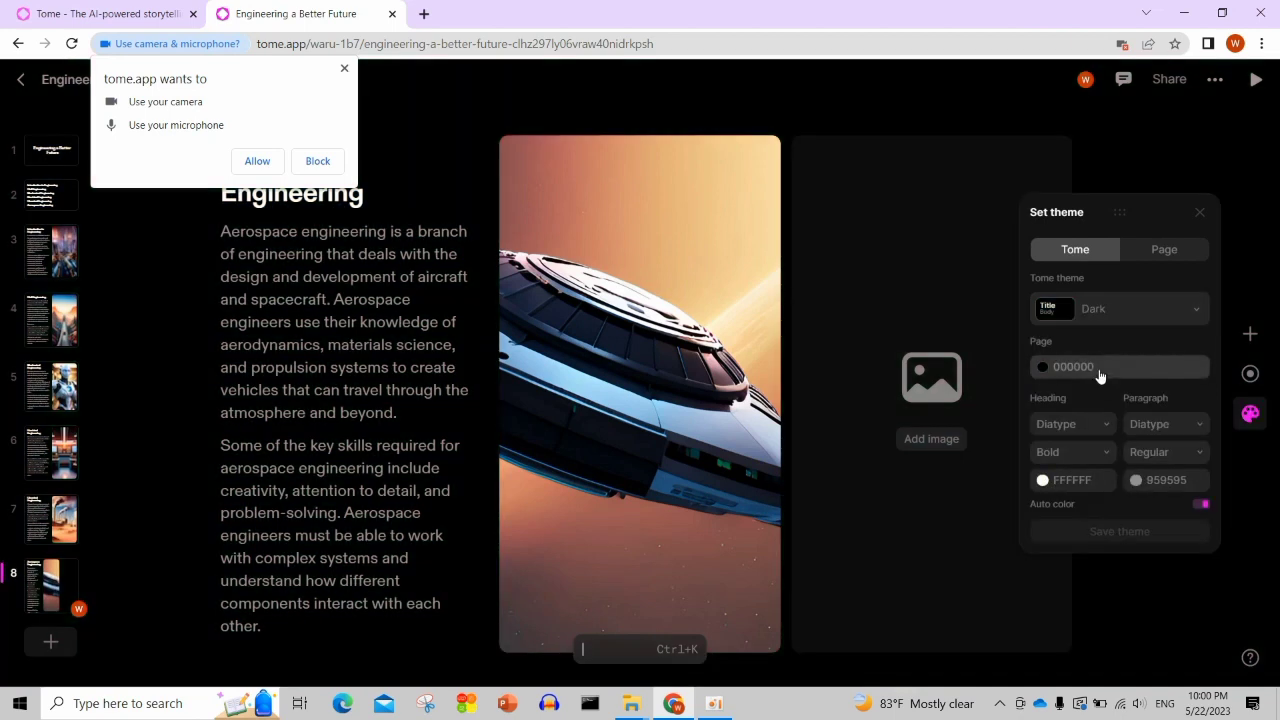
Try shifting the hue of the tome's page background colour through magenta to pink.
click(1100, 375)
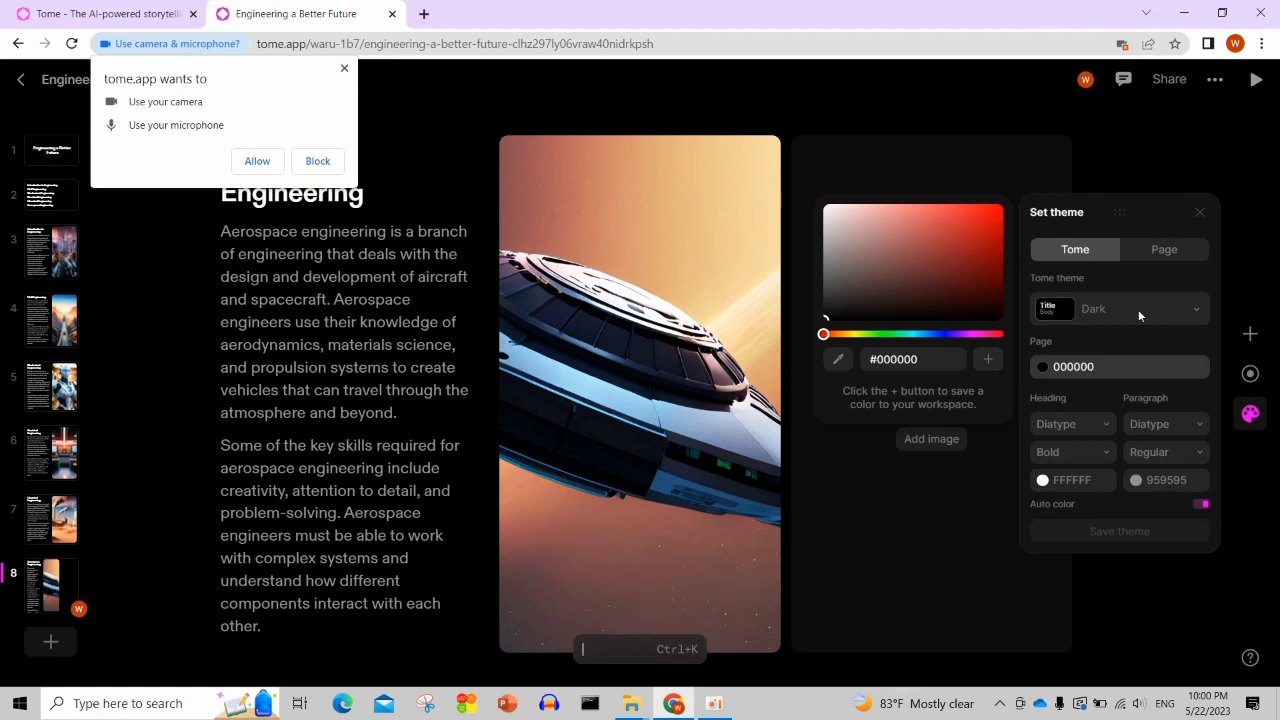
click(1088, 376)
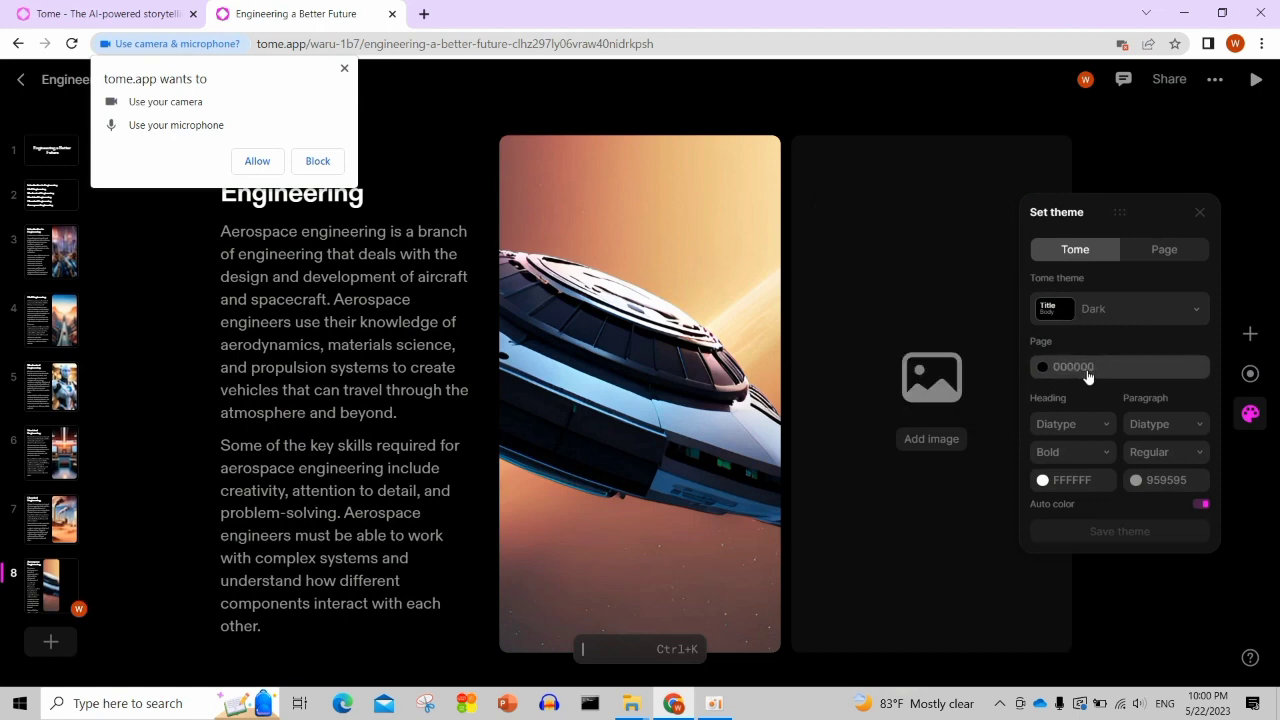
click(1088, 376)
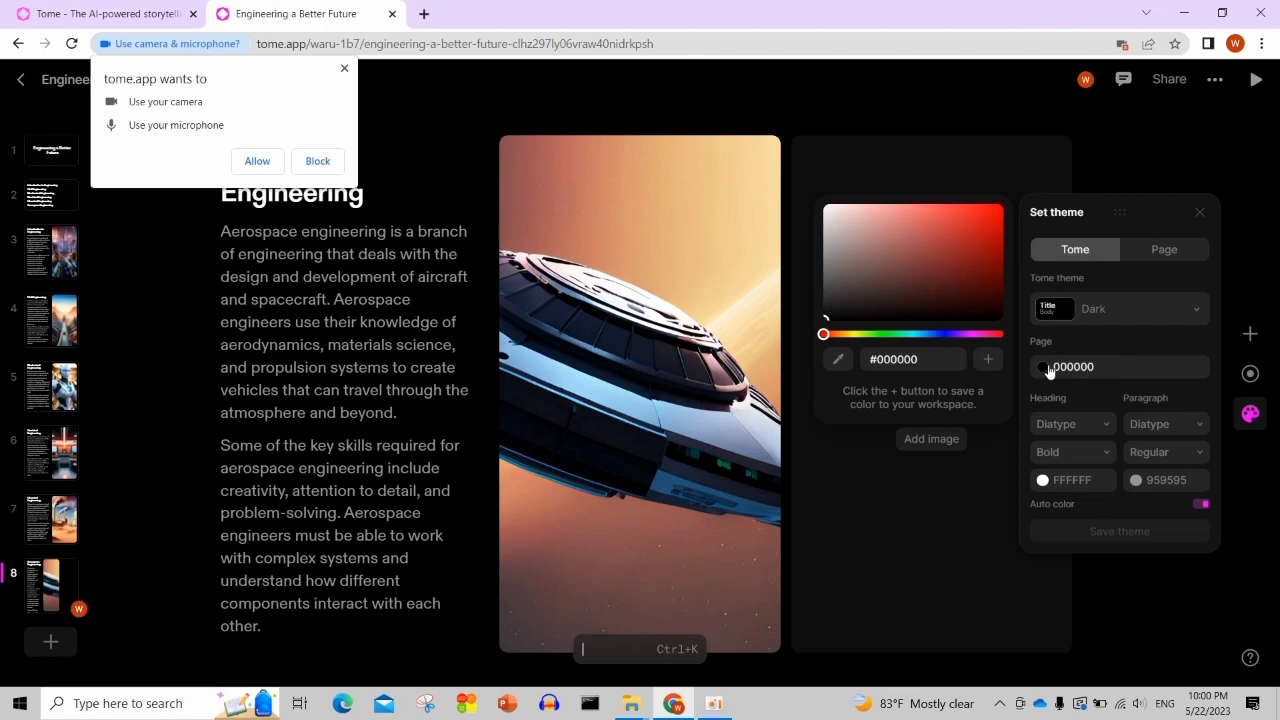
drag(942, 334, 968, 334)
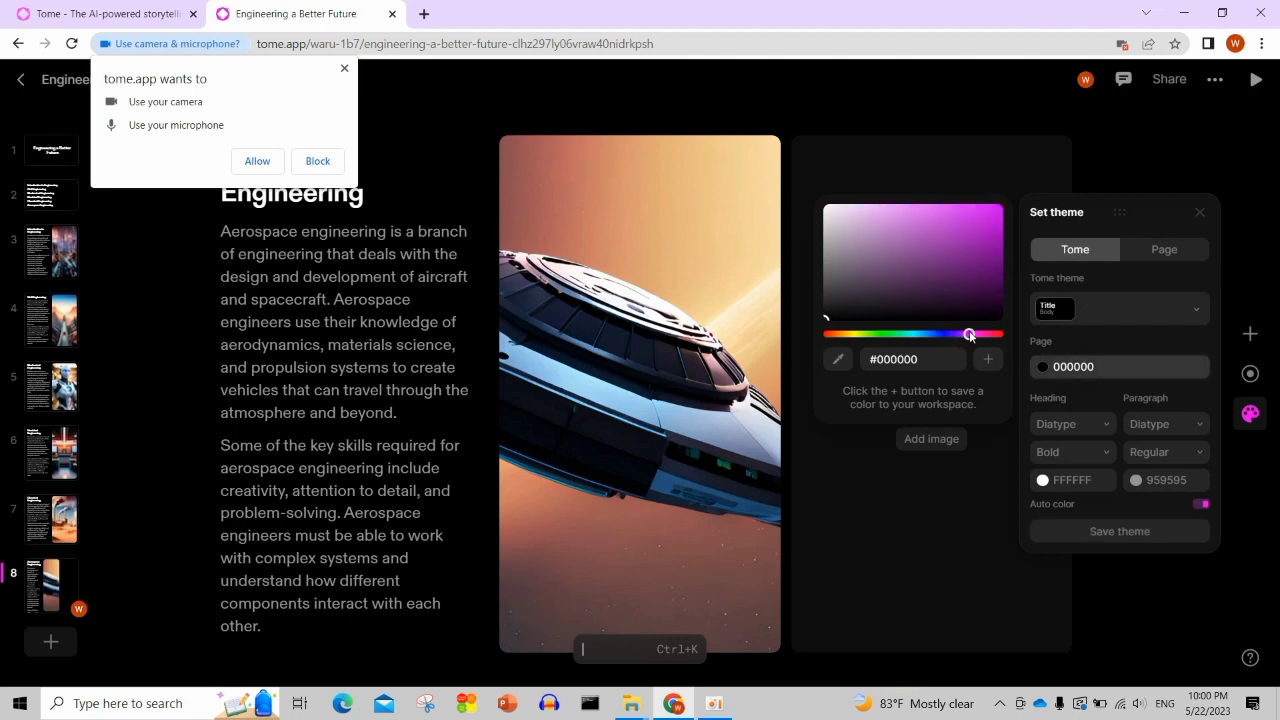
click(990, 334)
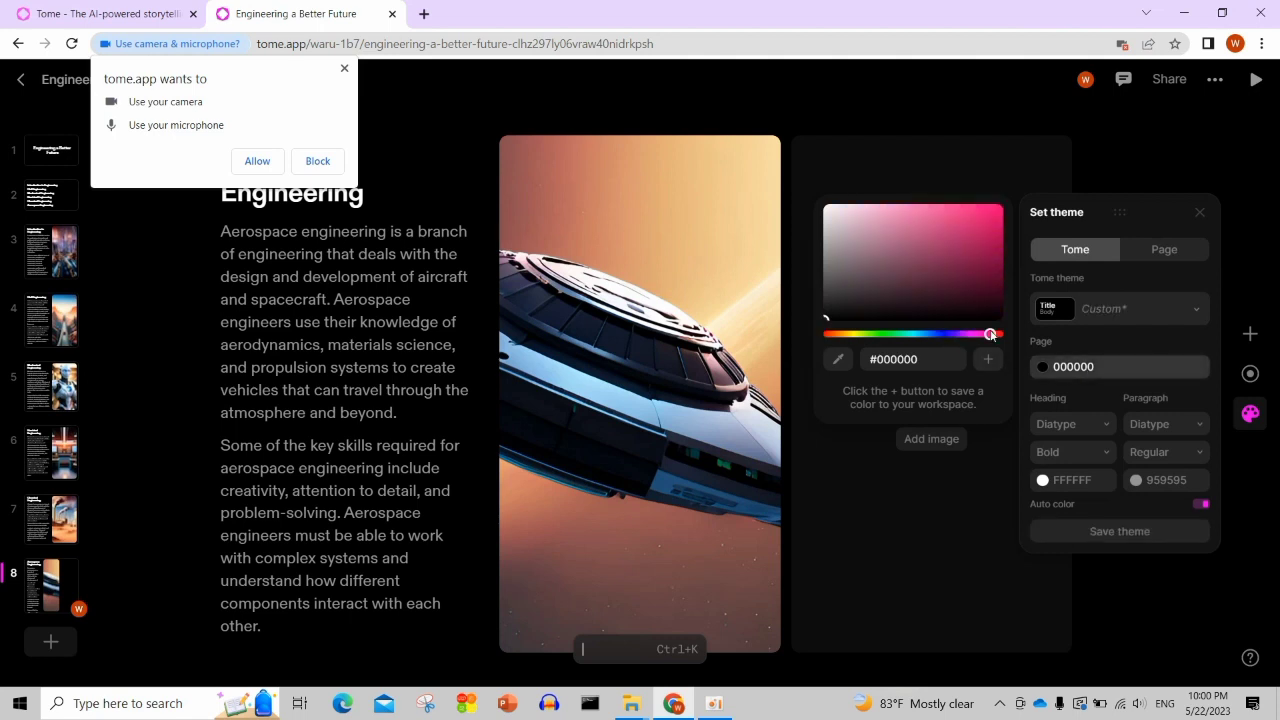
click(1097, 370)
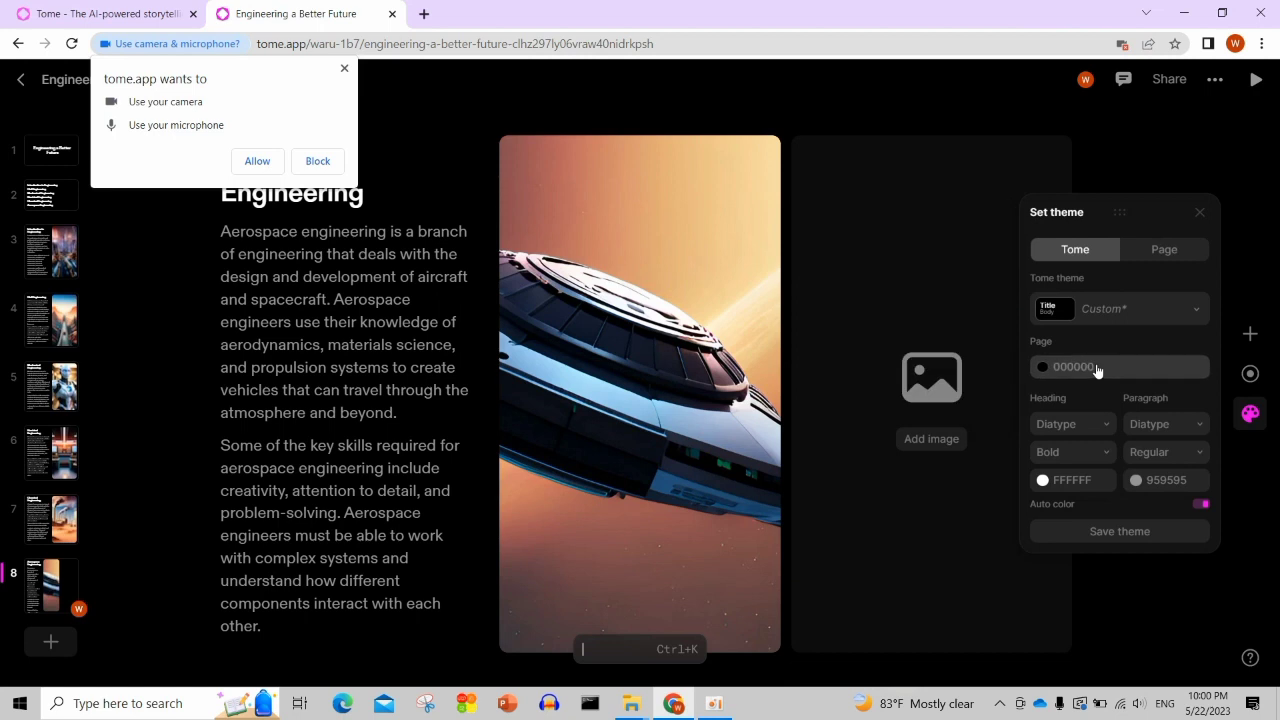
click(1097, 370)
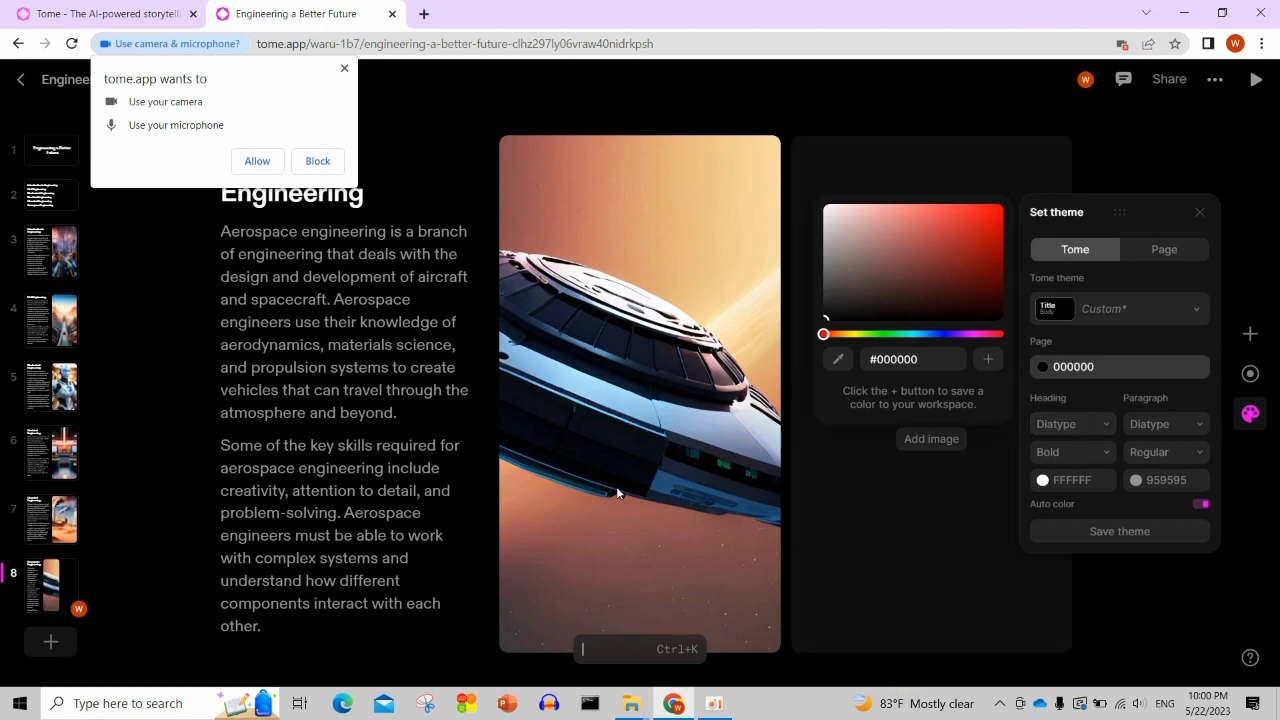
Try Andada Pro as the tome's heading font on the title slide, and set the heading font to Gaisyr.
click(1088, 431)
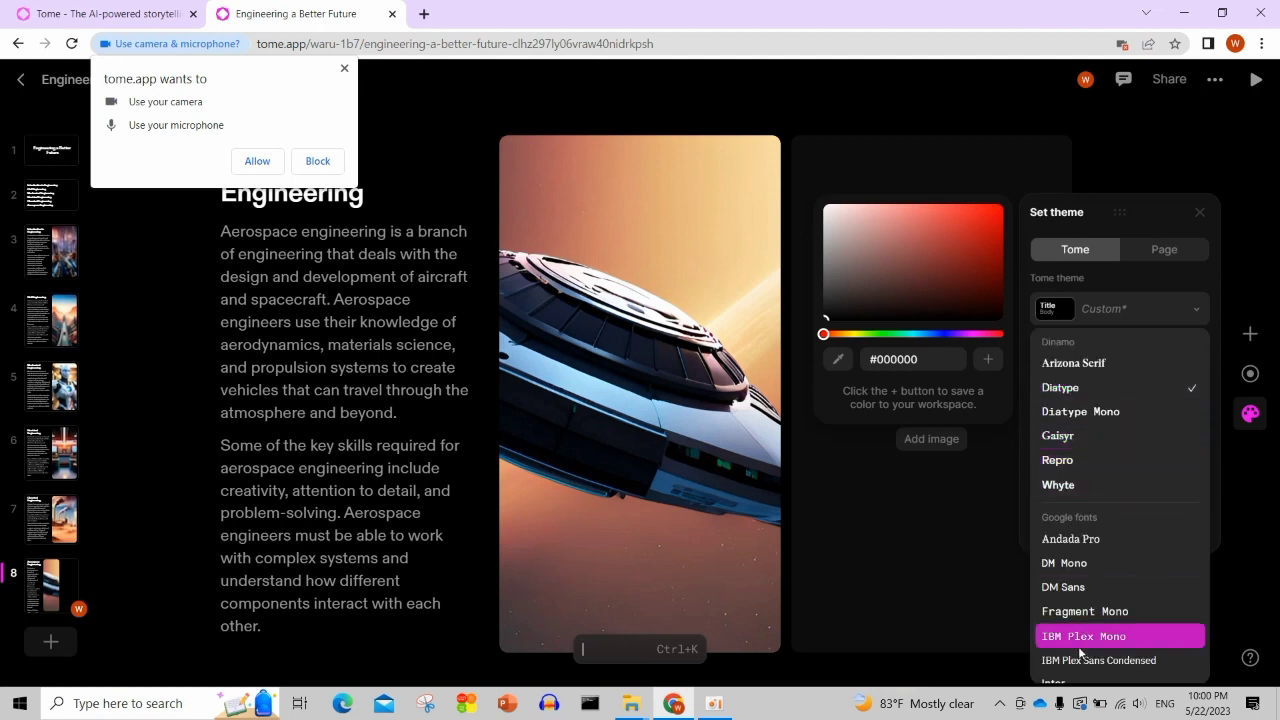
click(1075, 538)
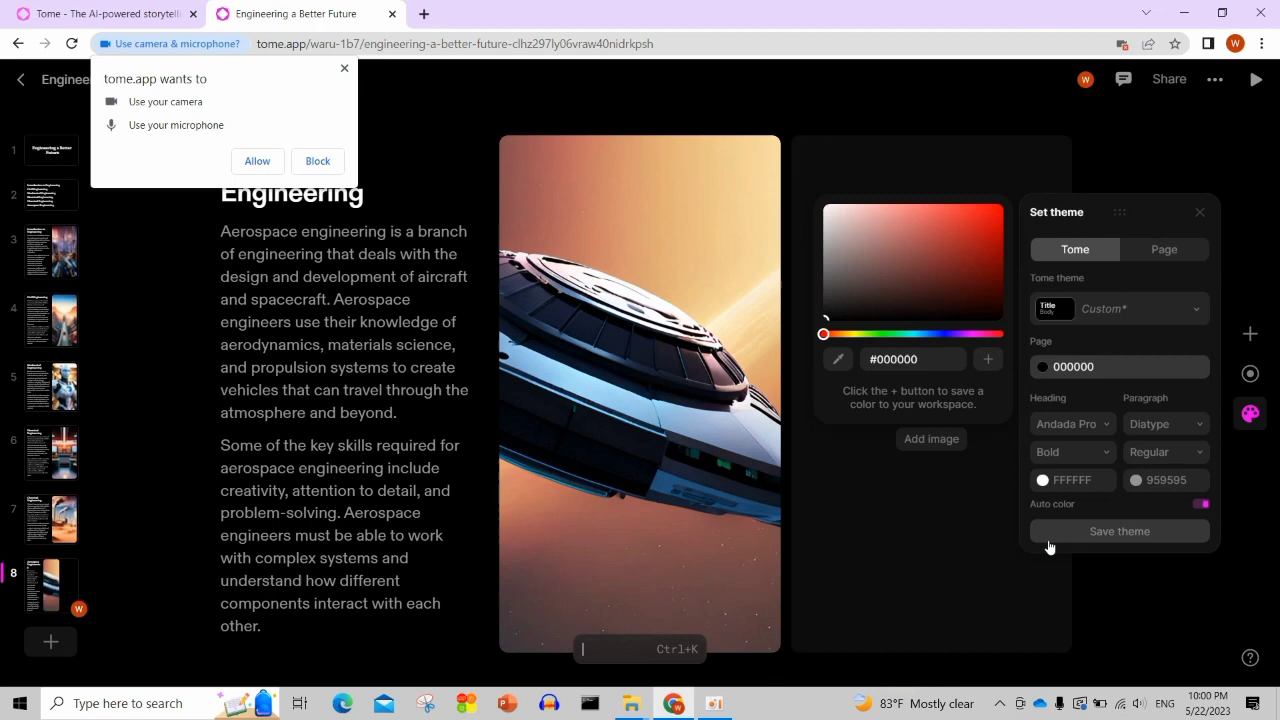
click(56, 142)
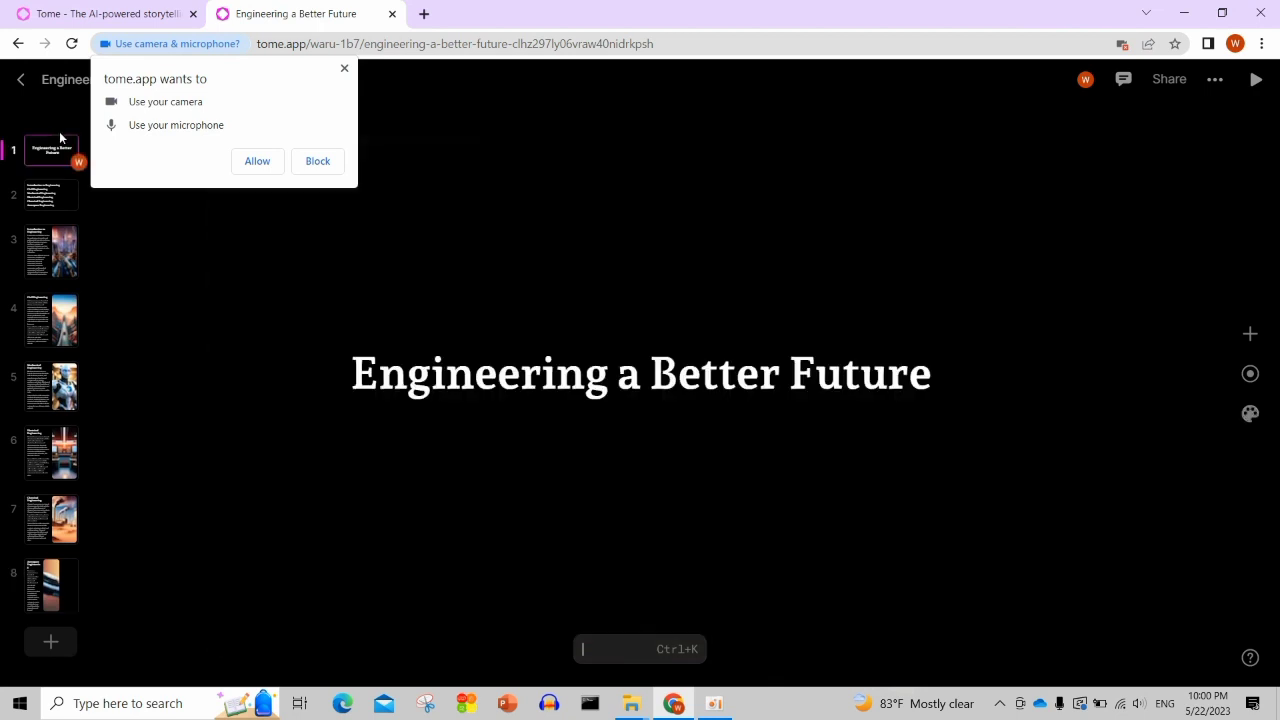
click(1250, 414)
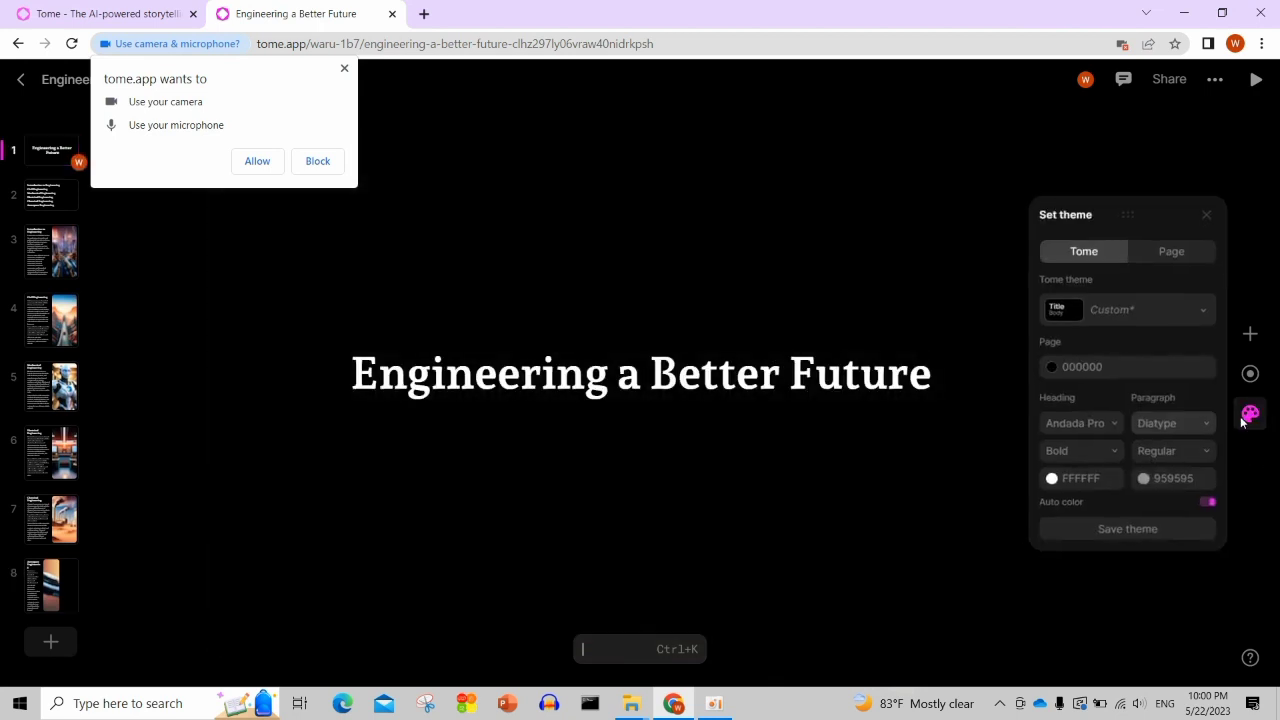
click(1106, 427)
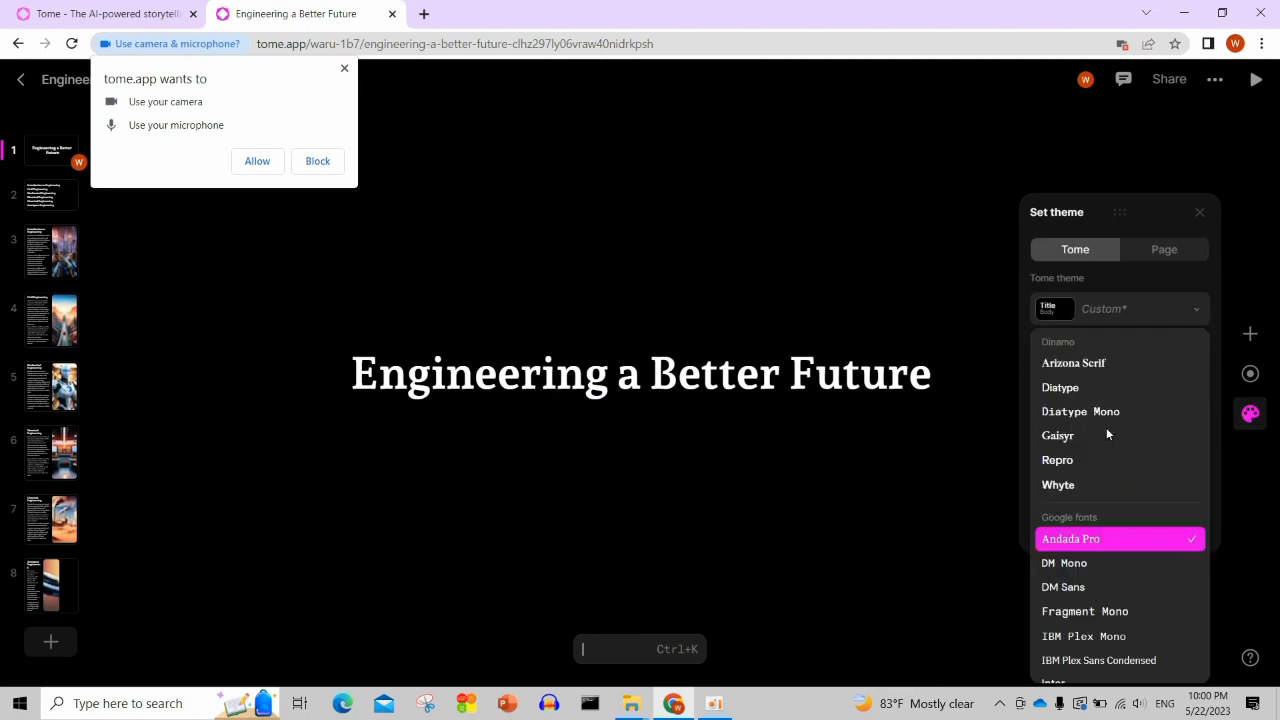
click(1058, 445)
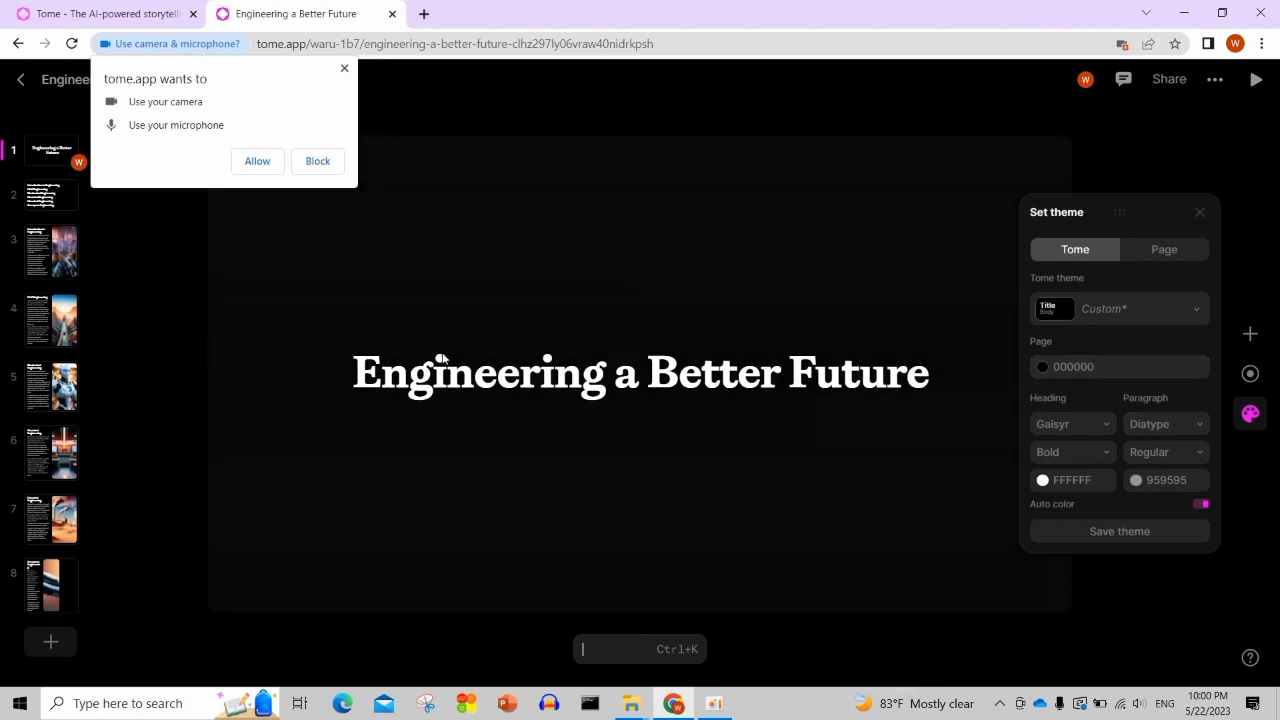
Apply the Canary page theme to the title slide only, and compare it with the Introduction to Engineering slide.
click(1189, 257)
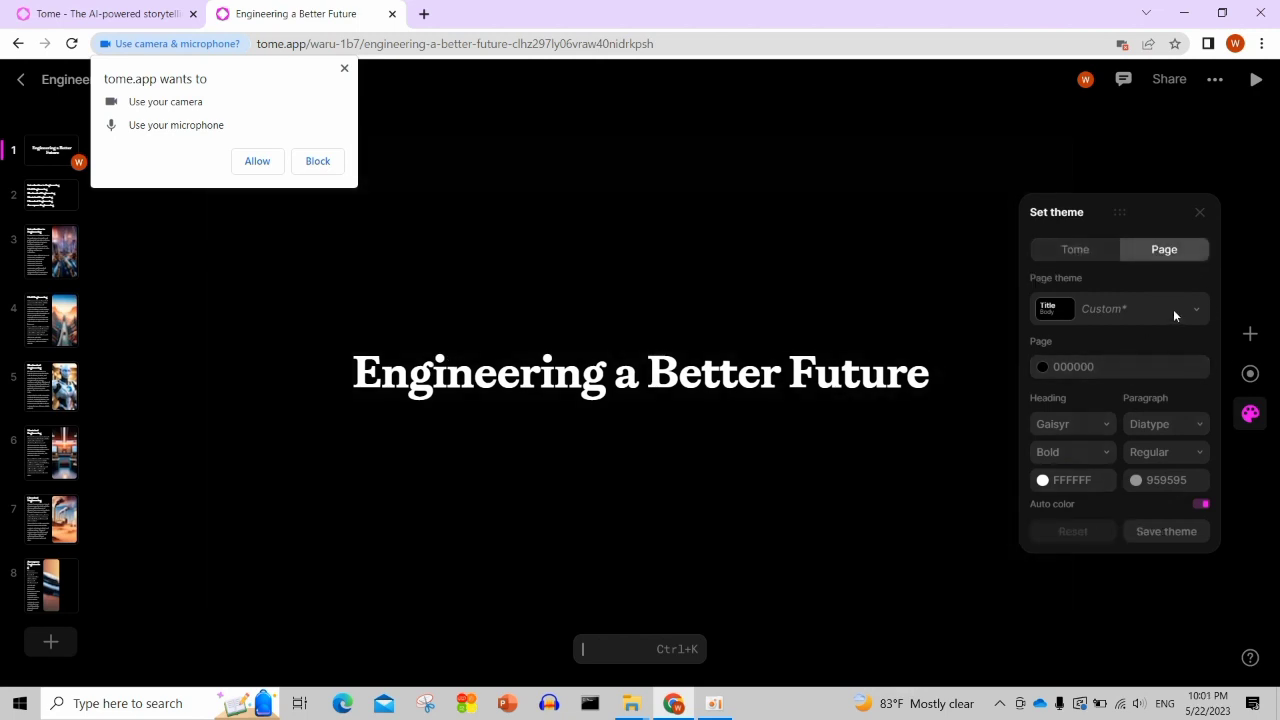
click(1185, 306)
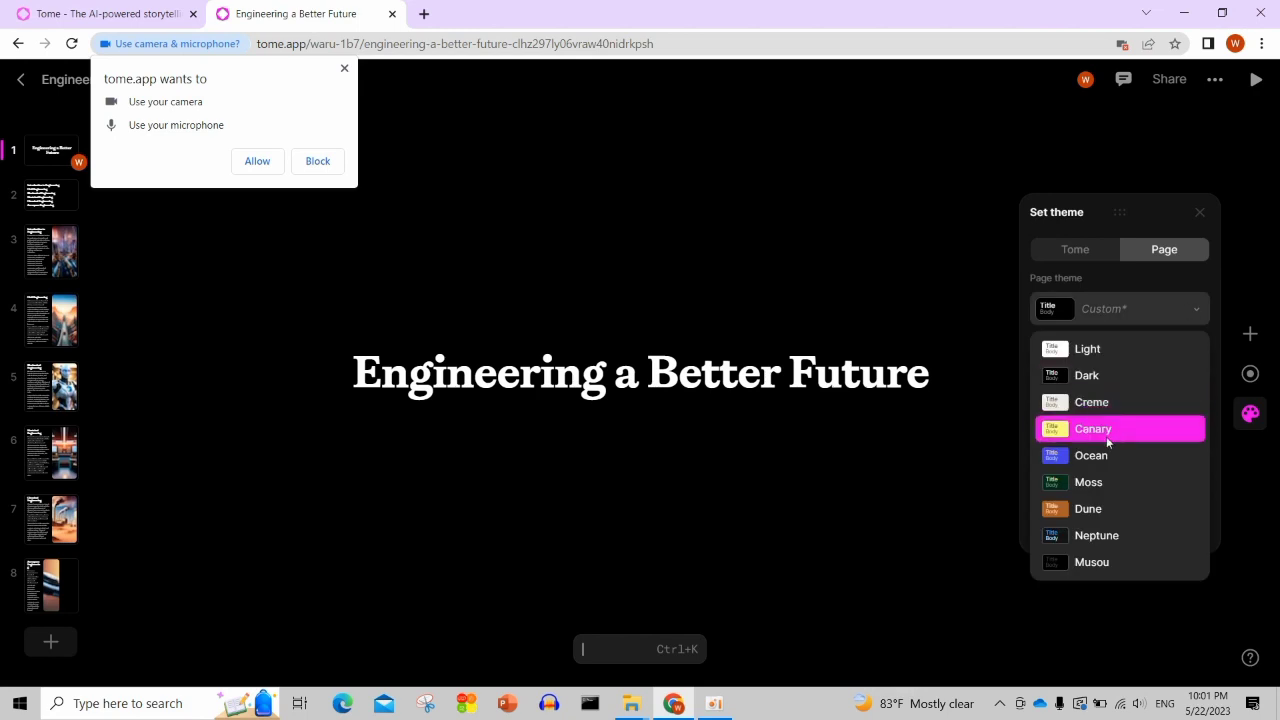
click(1140, 429)
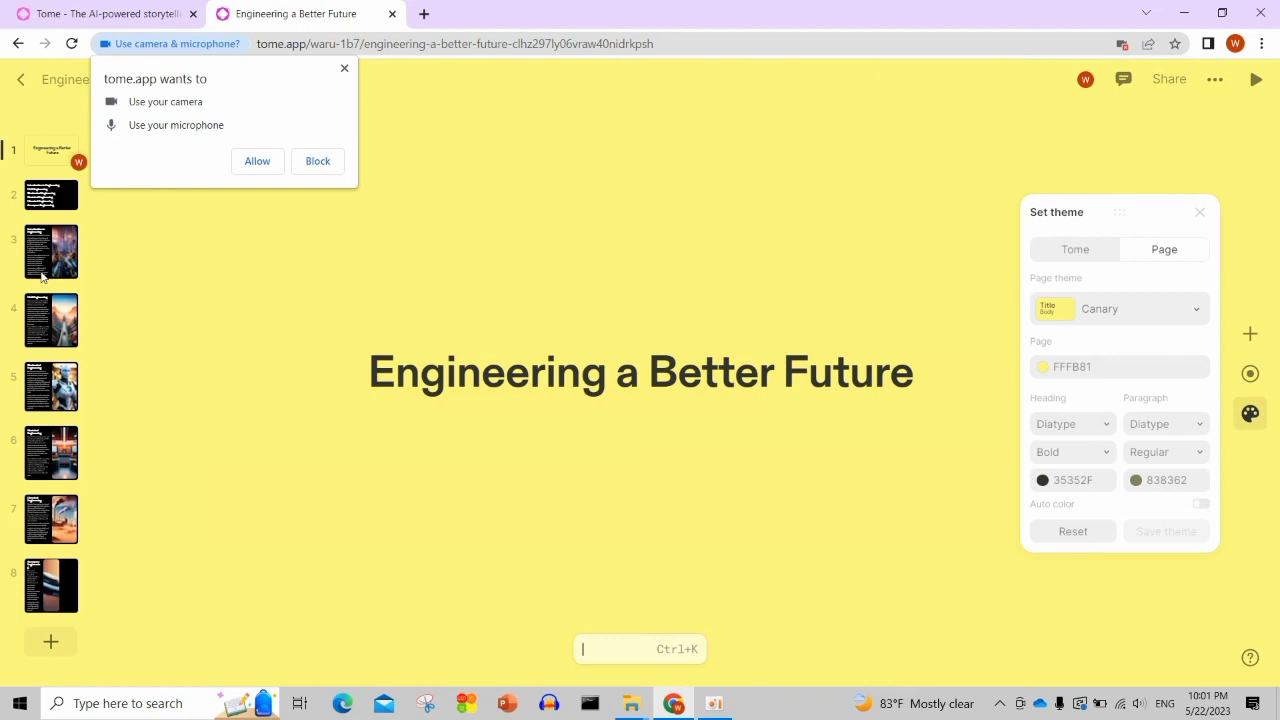
click(44, 275)
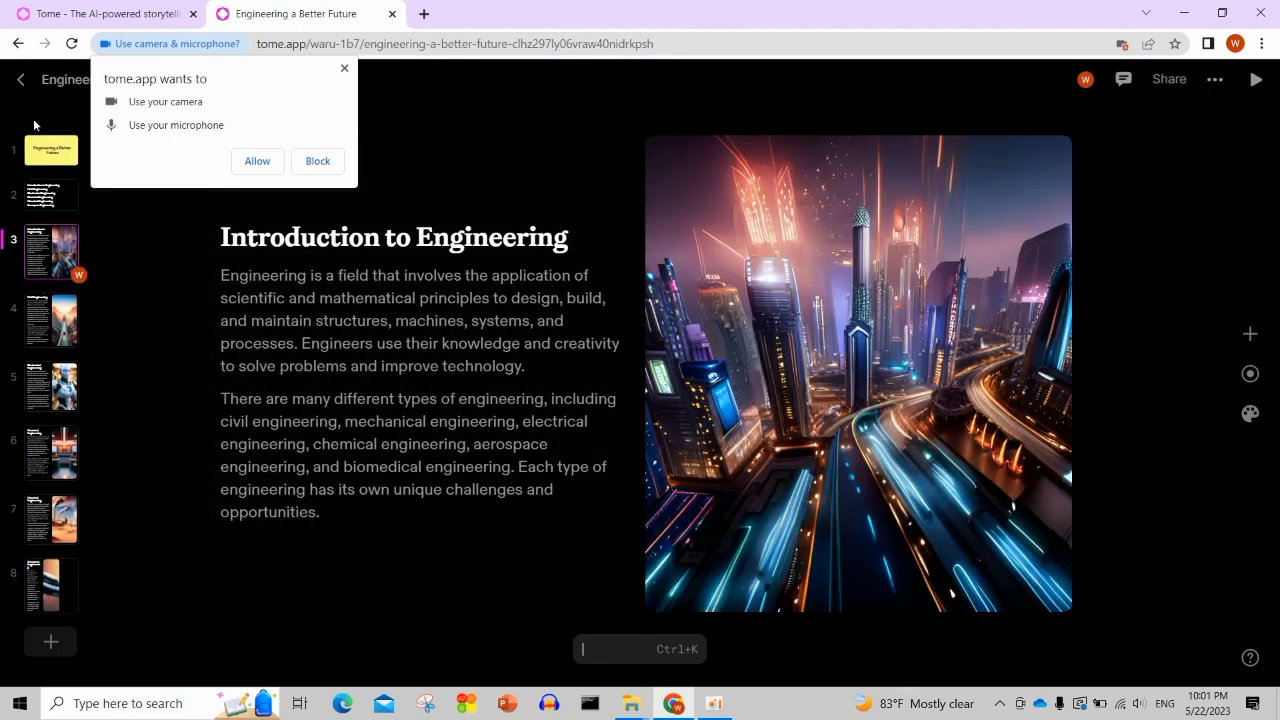
click(50, 150)
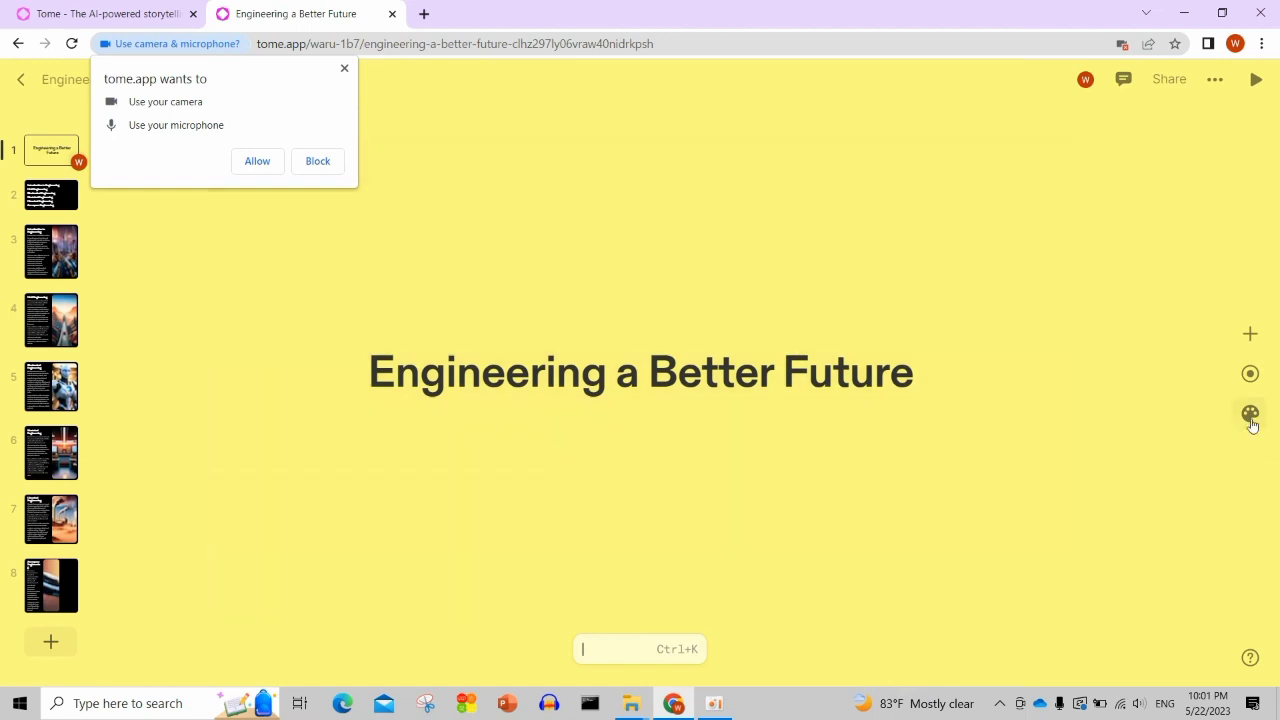
Set the title slide's page theme to Dark and close the theme settings.
click(1250, 414)
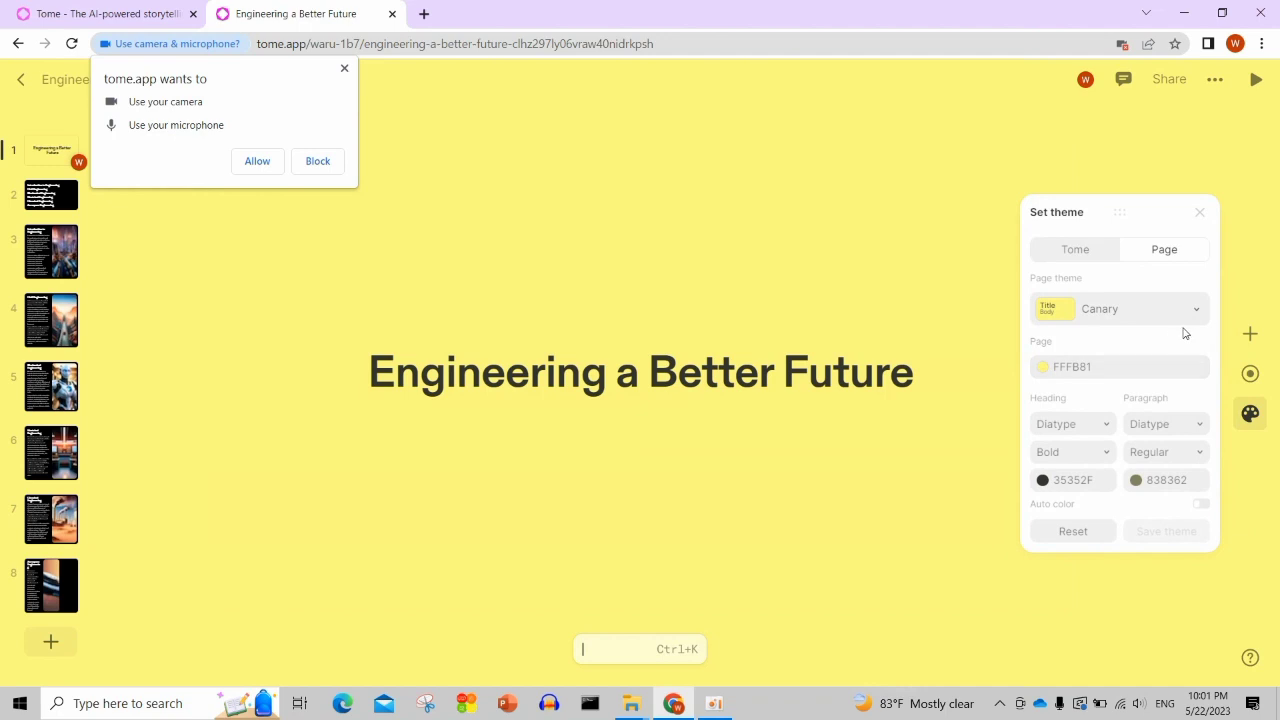
click(1196, 310)
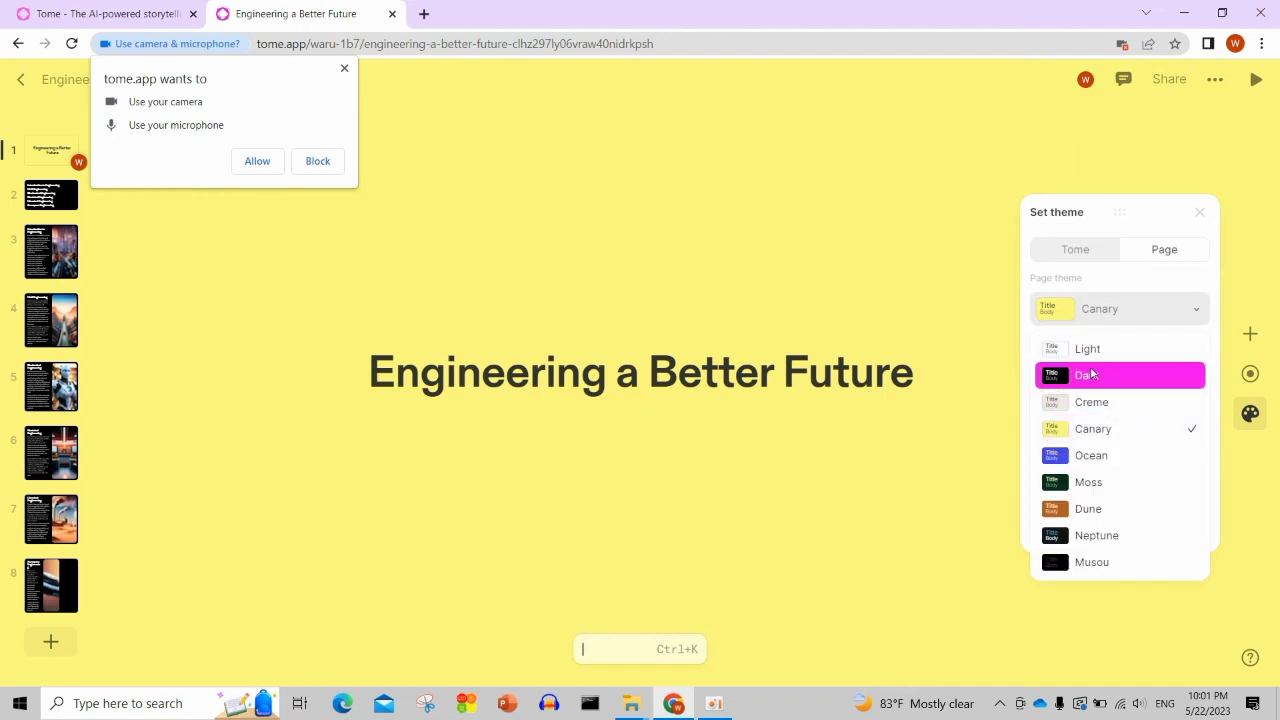
click(1091, 374)
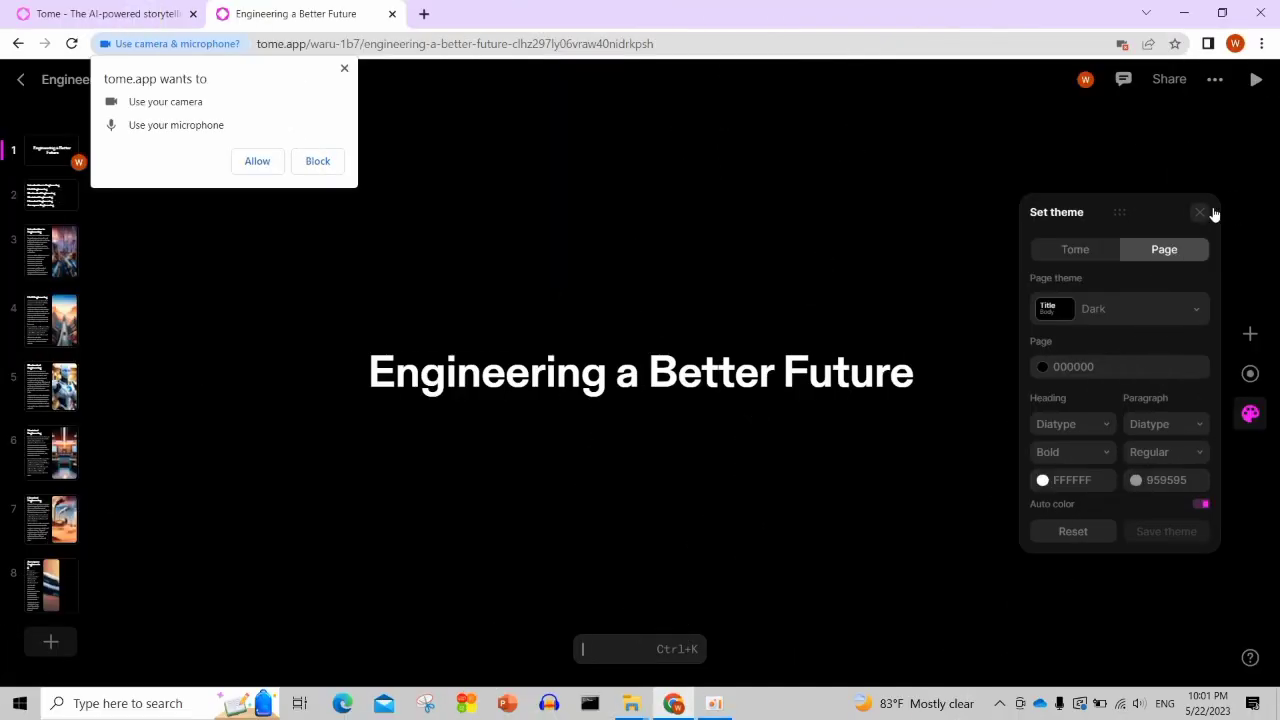
click(1208, 212)
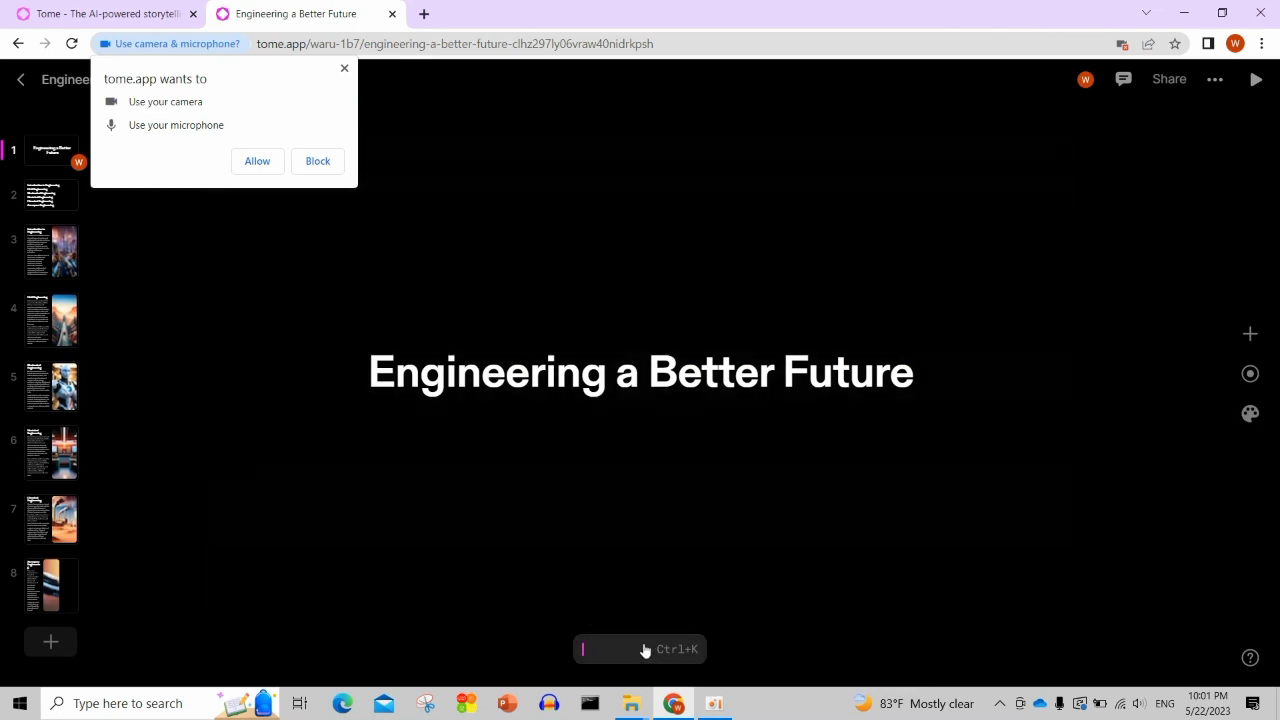
Review all the actions offered by the tome's command bar, dismissing the browser's camera and microphone permission request.
click(645, 650)
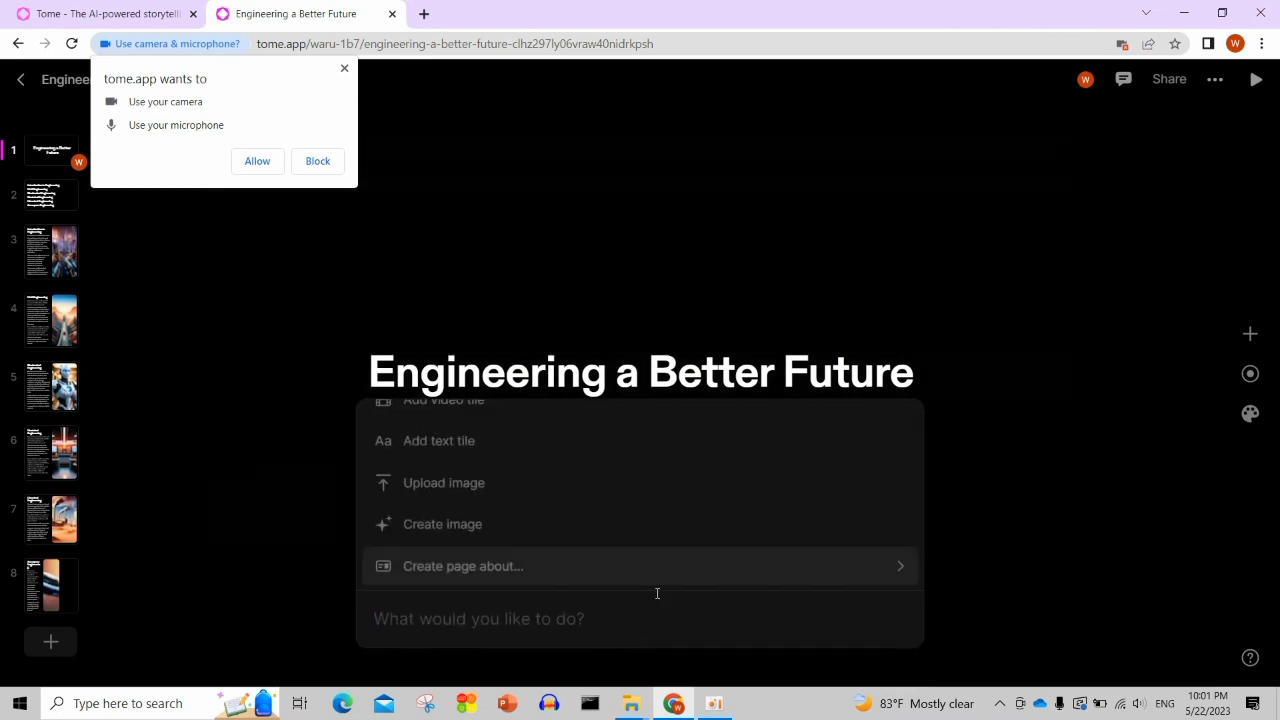
scroll(566, 480, up, 10)
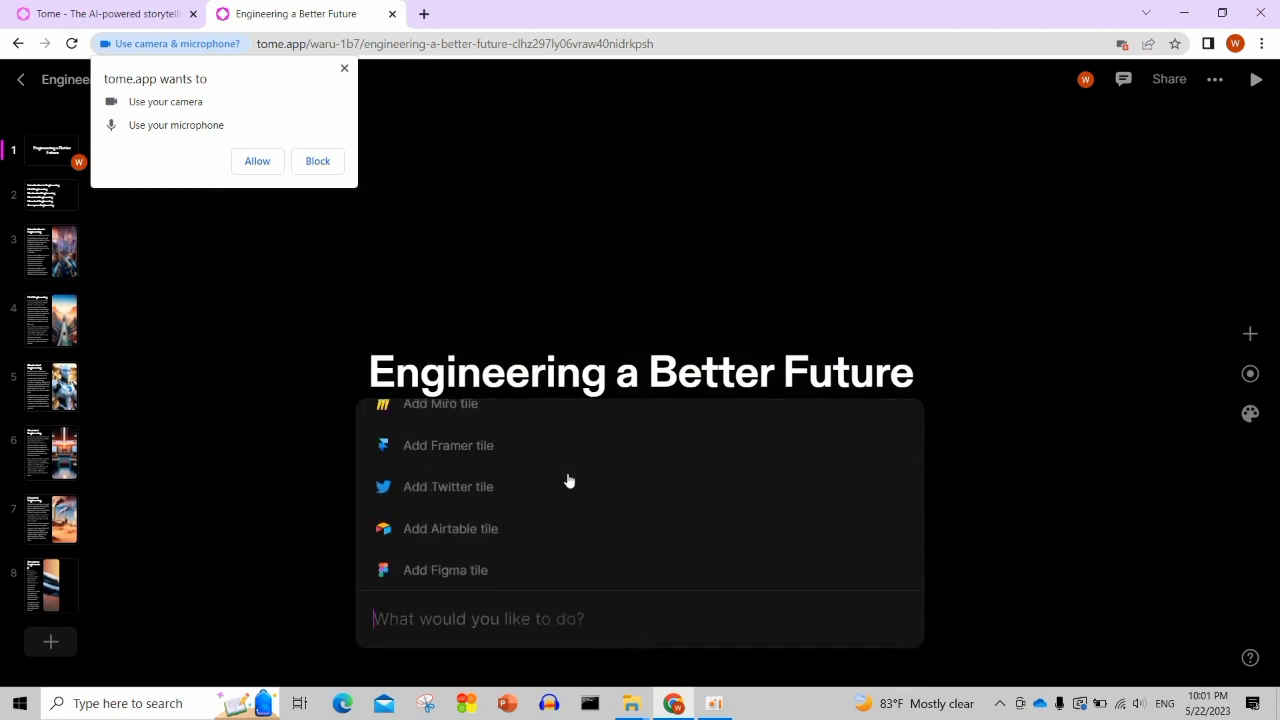
scroll(568, 481, up, 10)
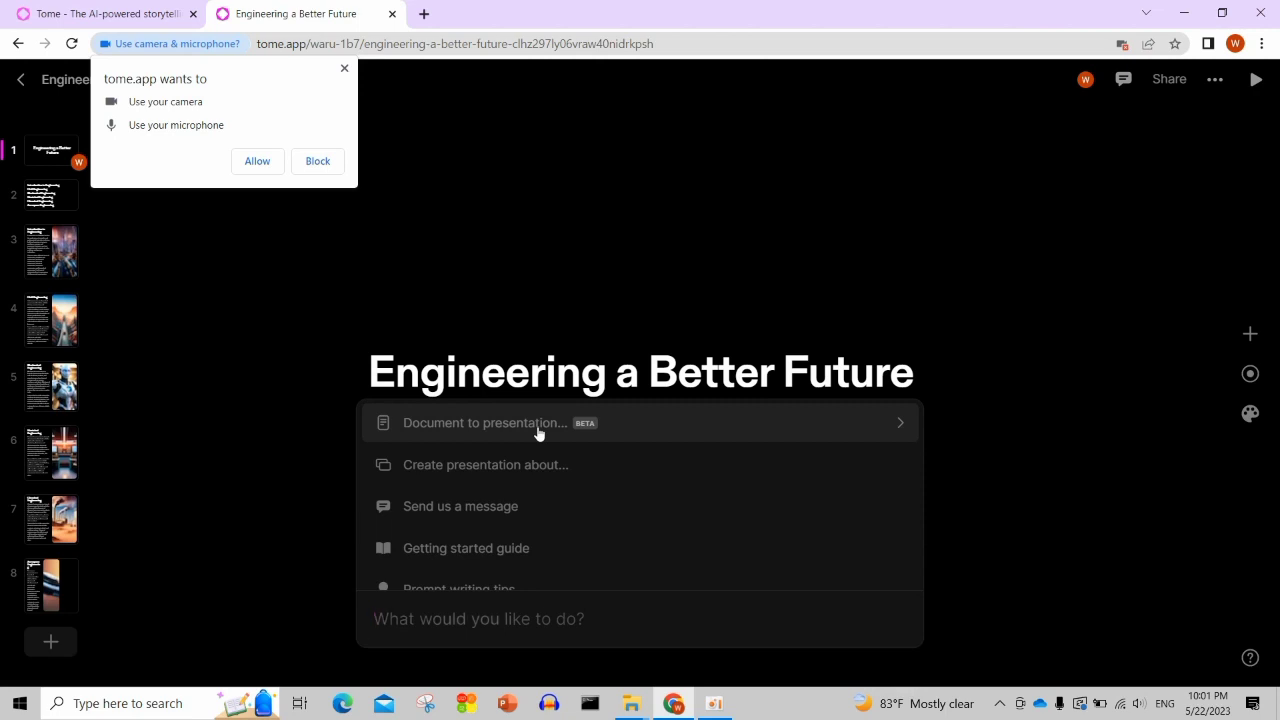
click(344, 68)
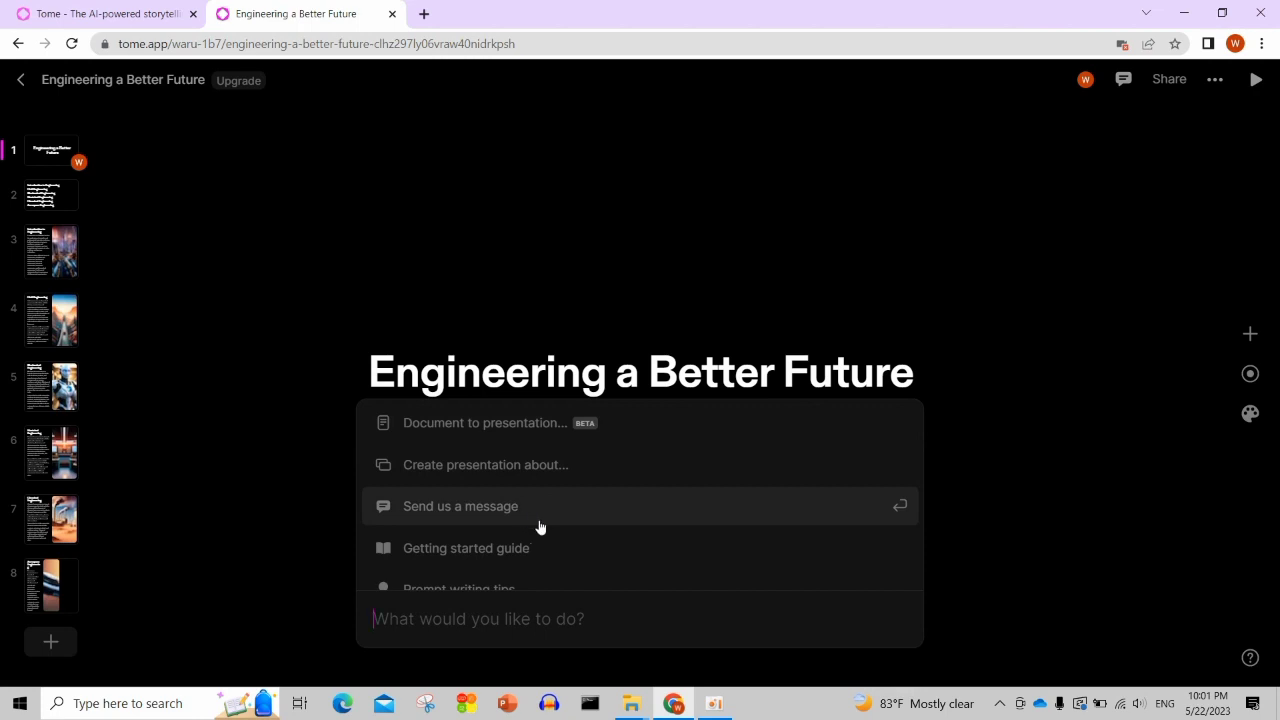
scroll(540, 554, down, 1)
scroll(540, 554, down, 1)
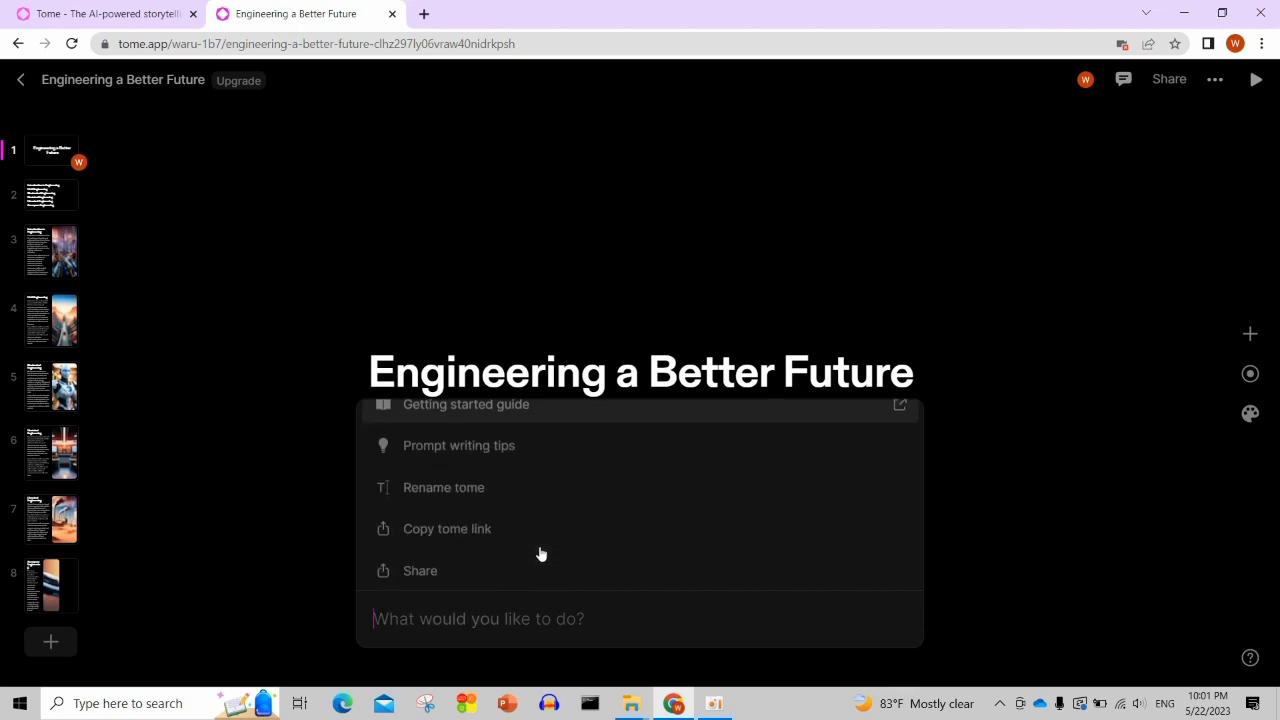
scroll(540, 554, down, 1)
scroll(540, 554, down, 1)
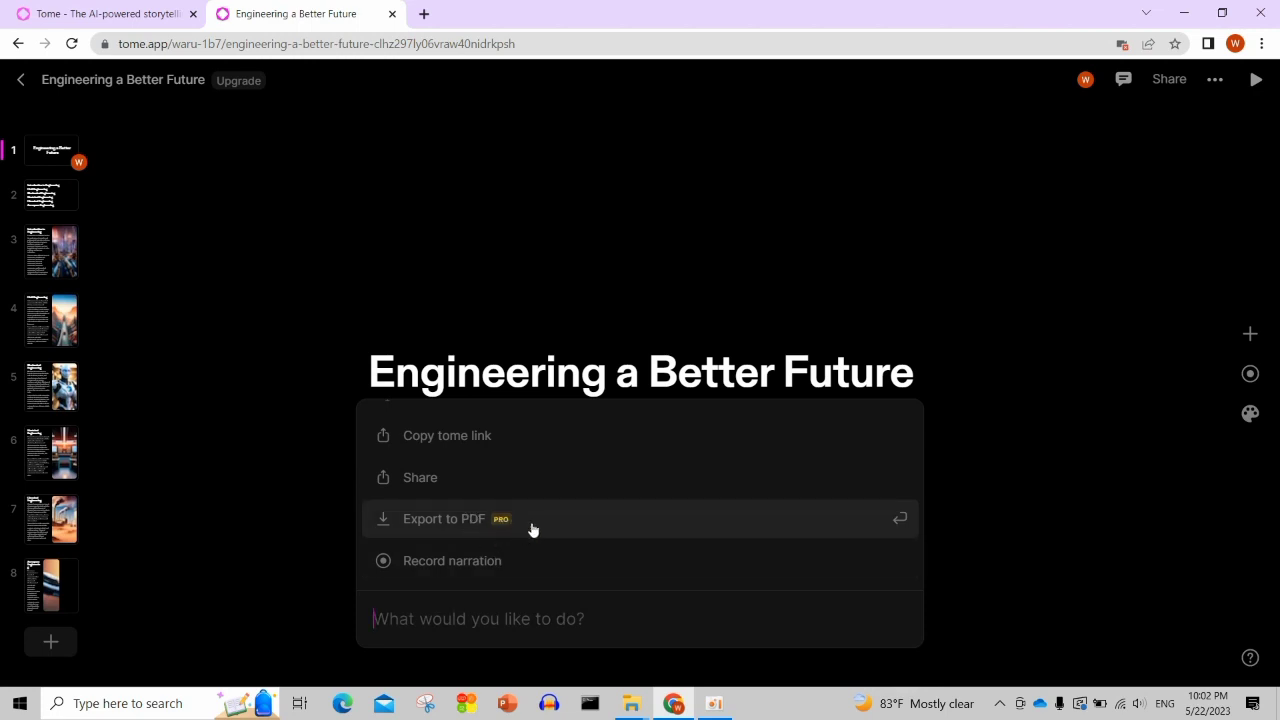
scroll(520, 461, down, 5)
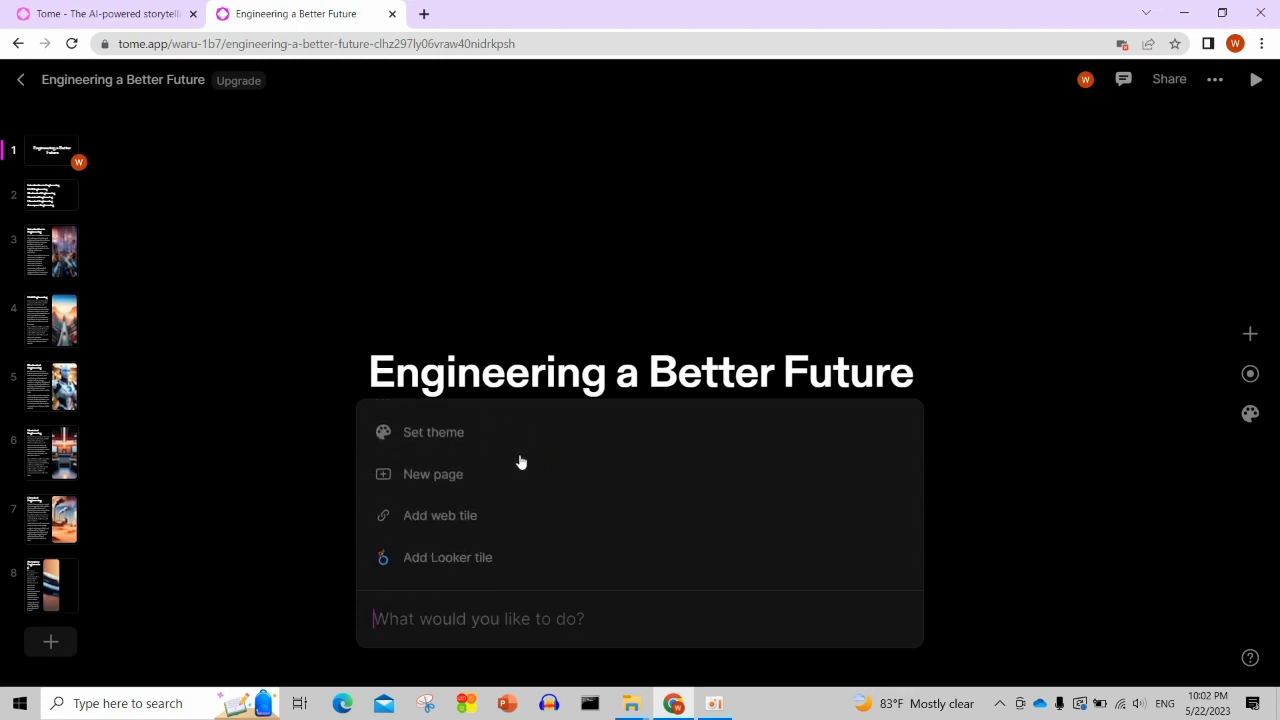
scroll(520, 461, down, 3)
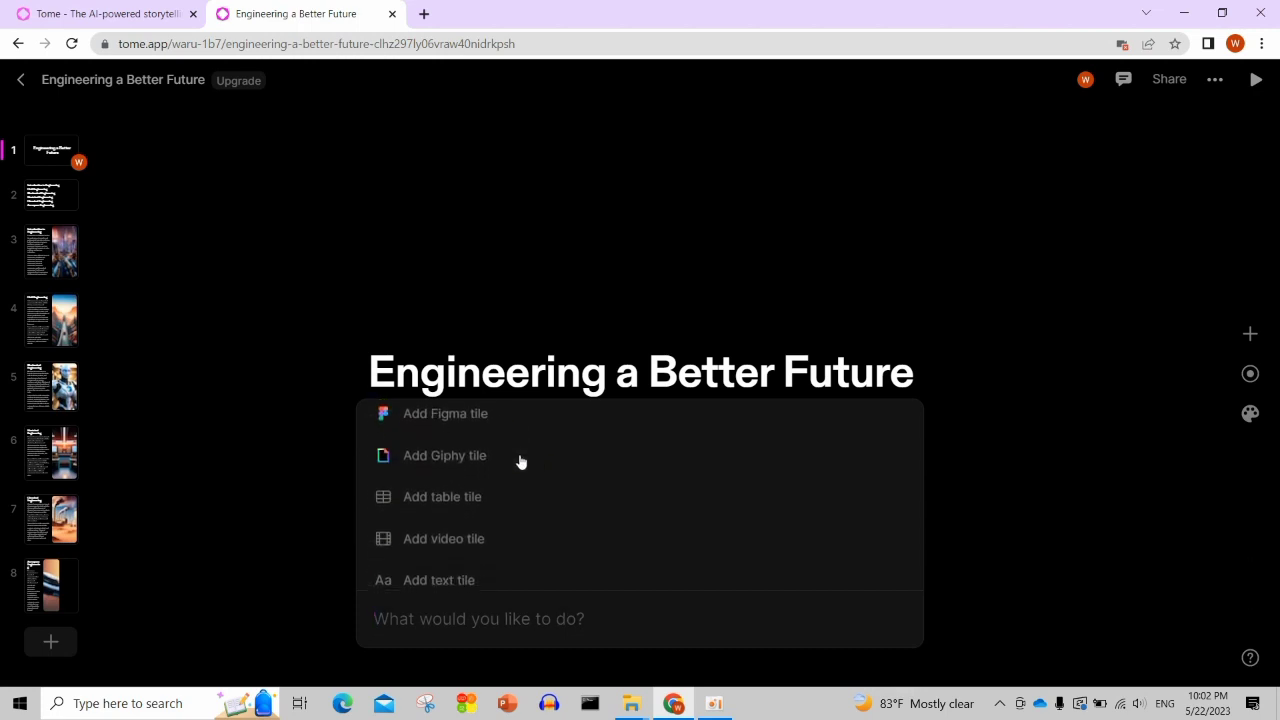
scroll(520, 461, down, 3)
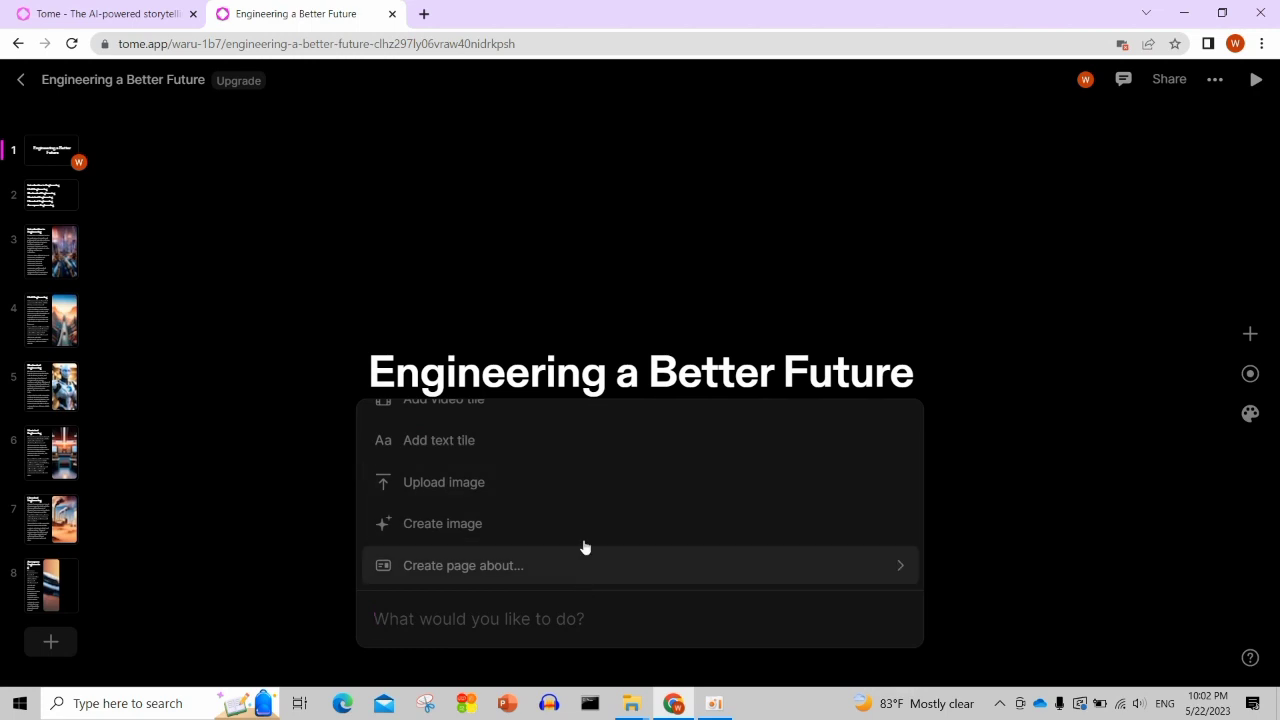
click(995, 363)
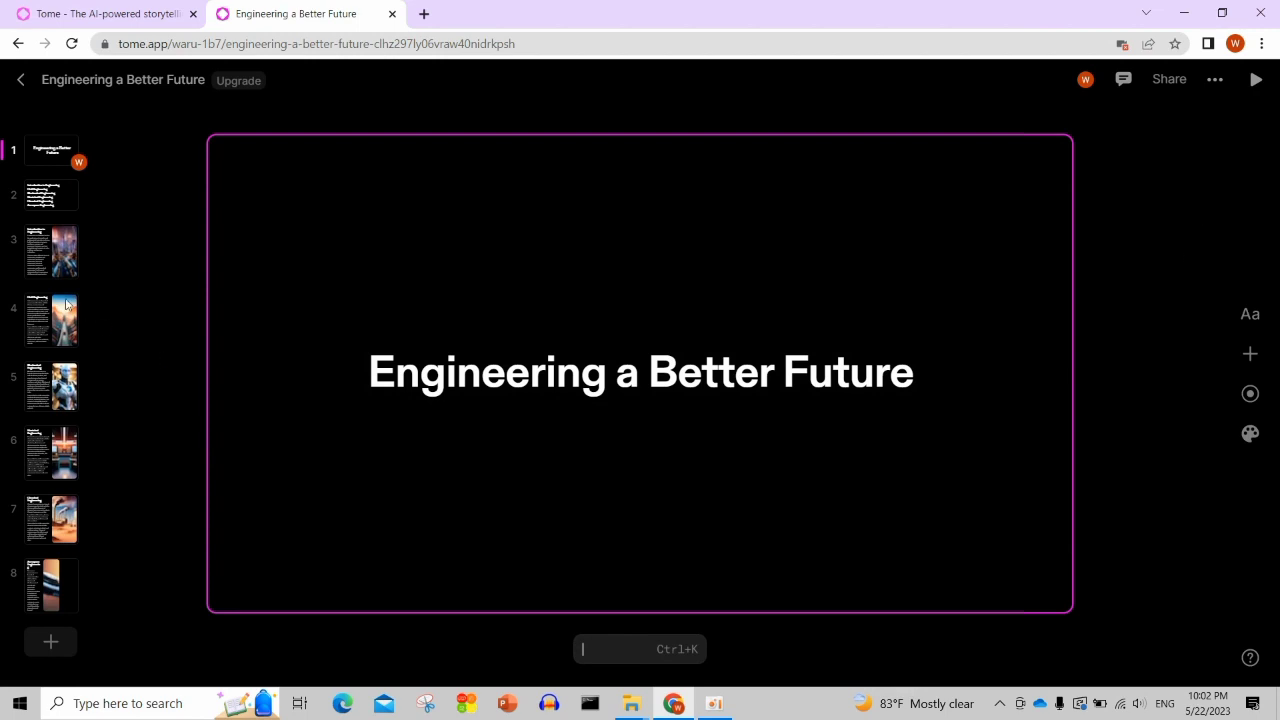
Go to the Civil Engineering slide and examine the tome's additional options and its sharing settings.
click(66, 304)
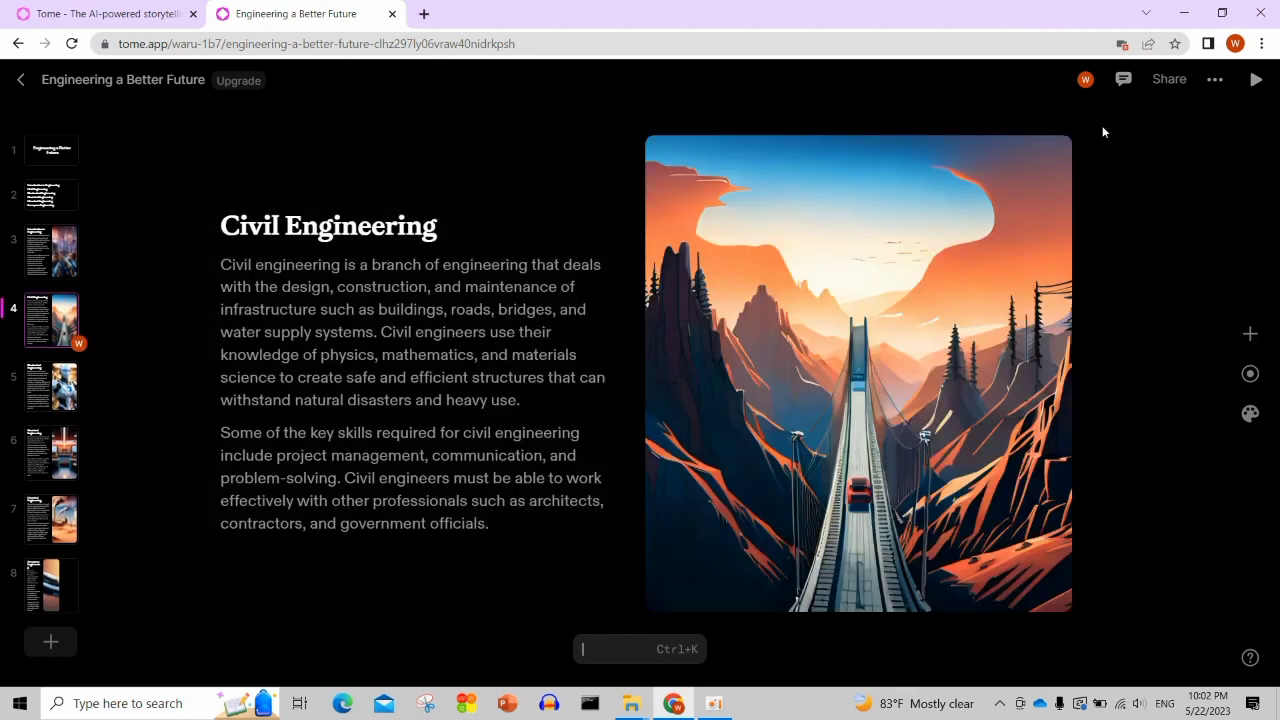
click(1214, 80)
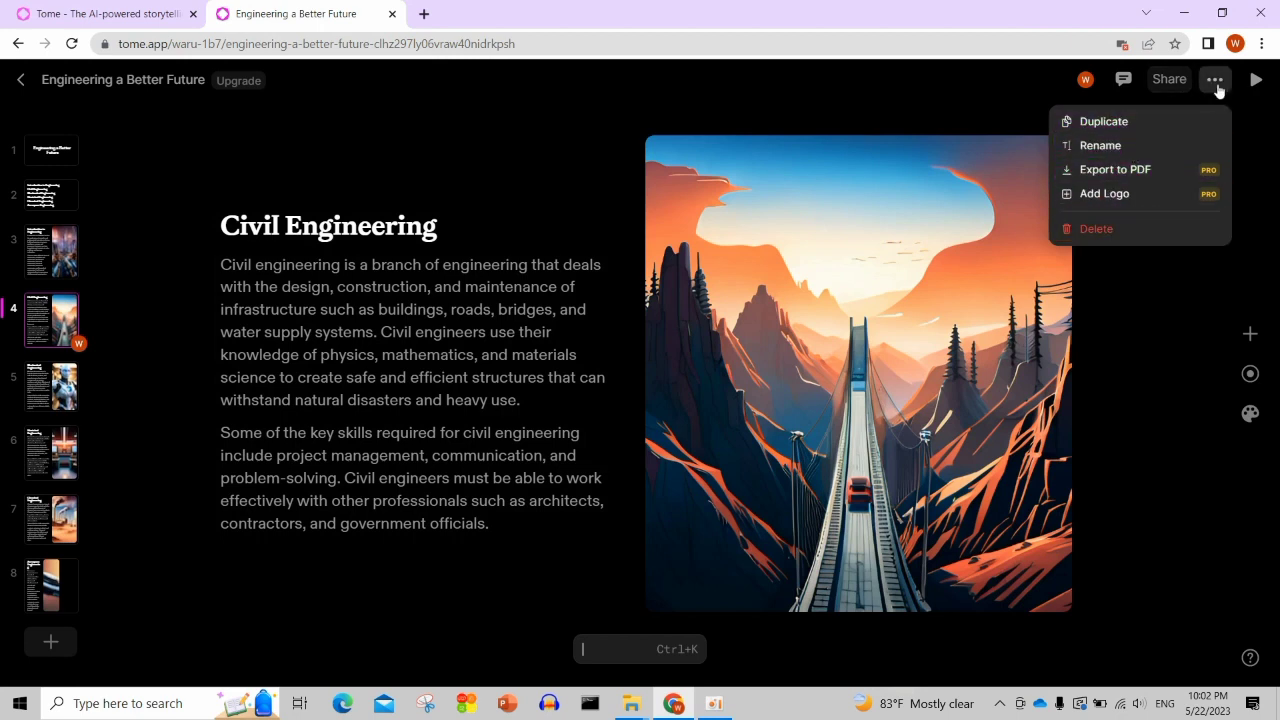
click(1168, 86)
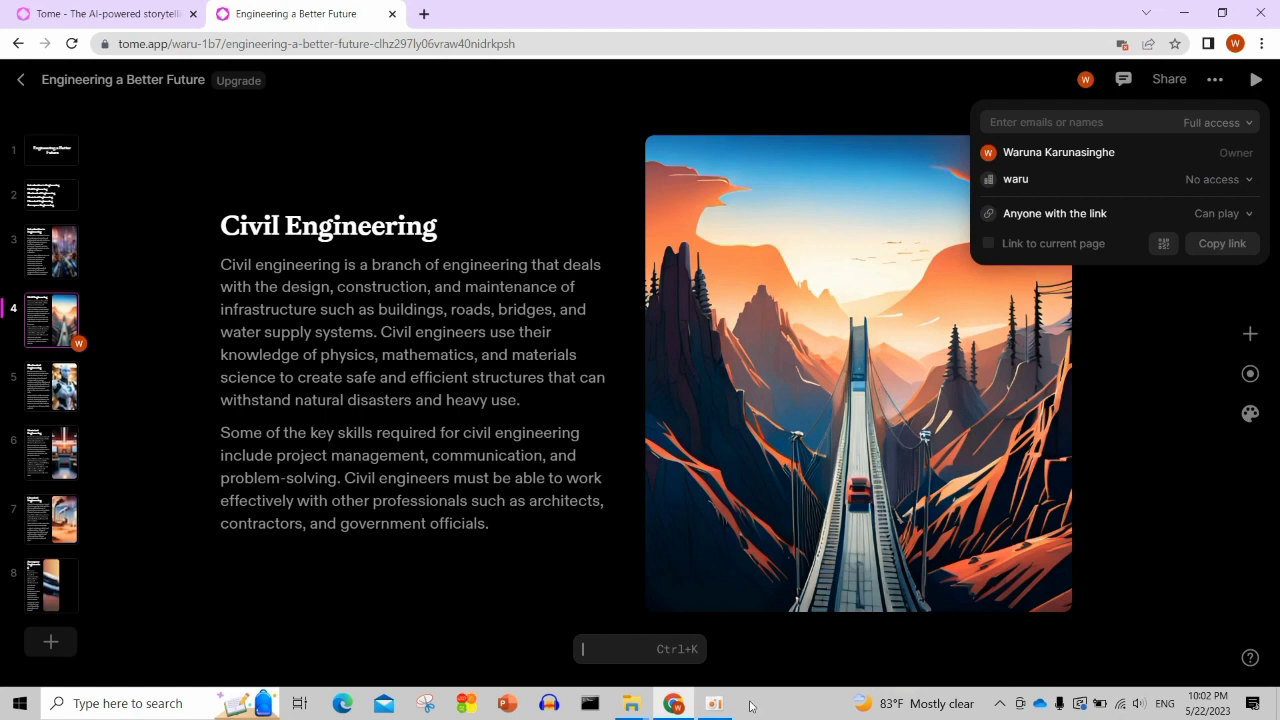
click(716, 704)
Scale the bridge image on the Civil Engineering slide down to 90% within its tile.
click(965, 313)
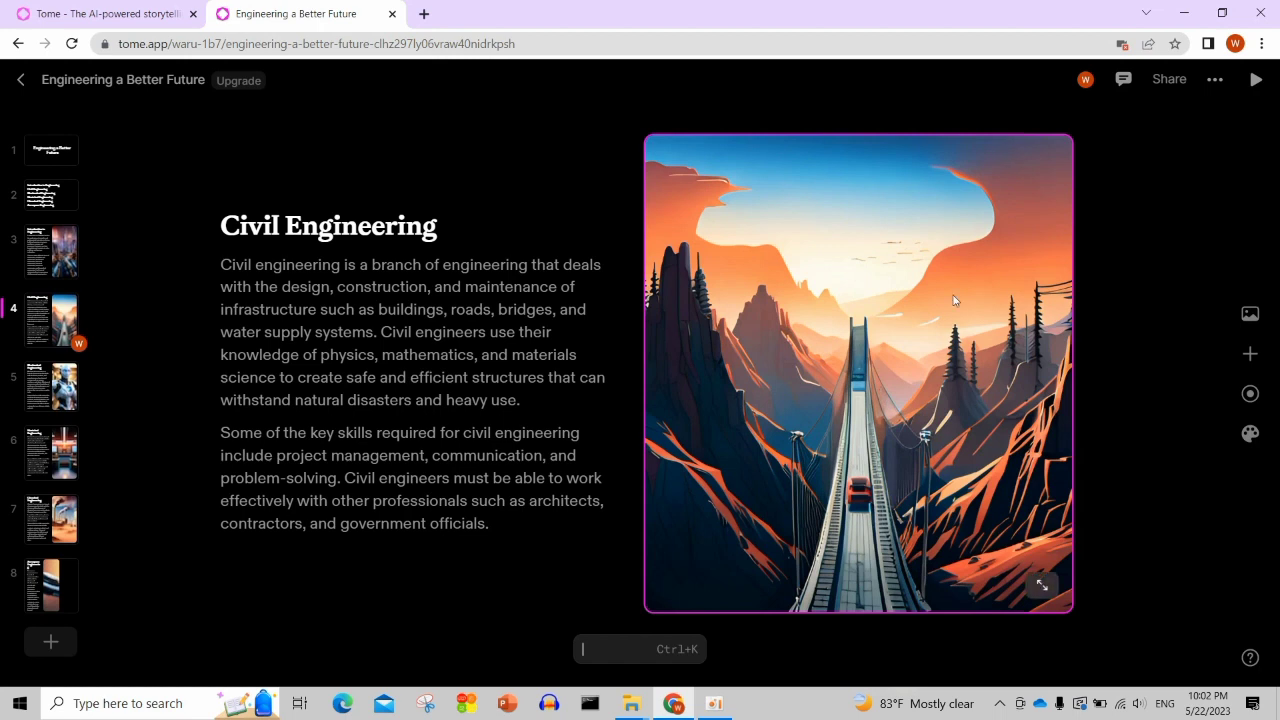
right_click(953, 300)
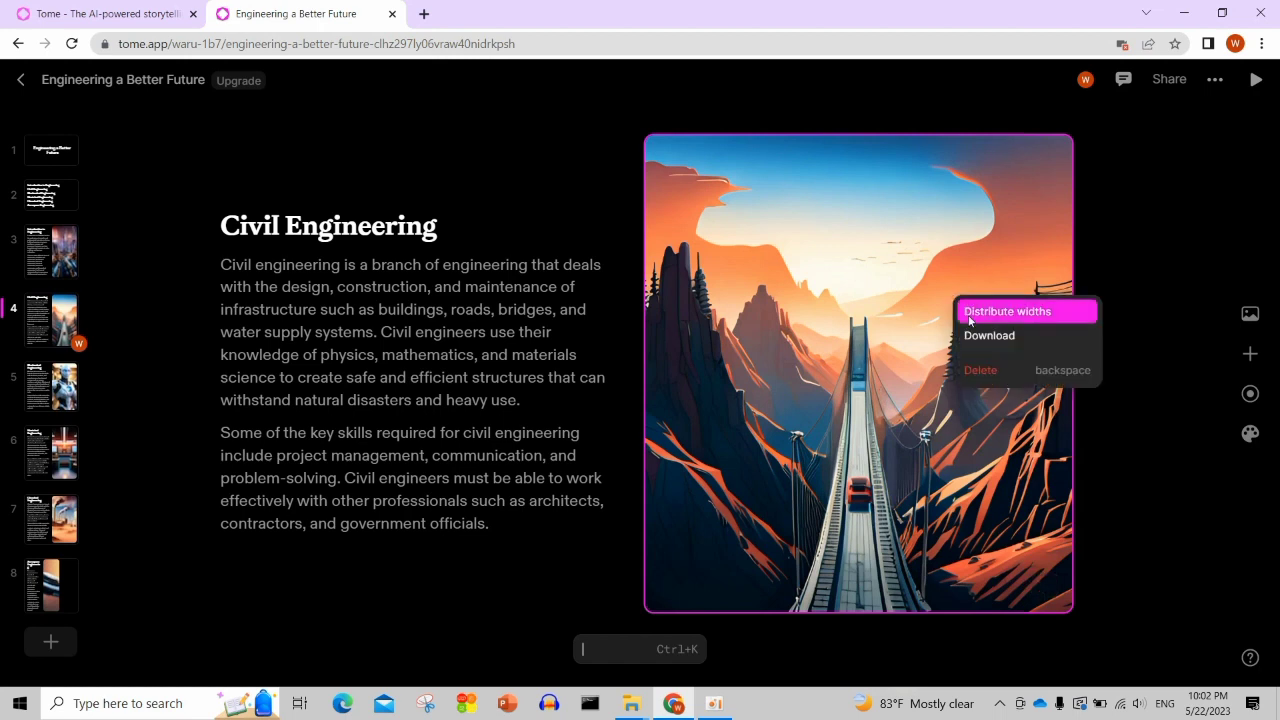
double_click(885, 344)
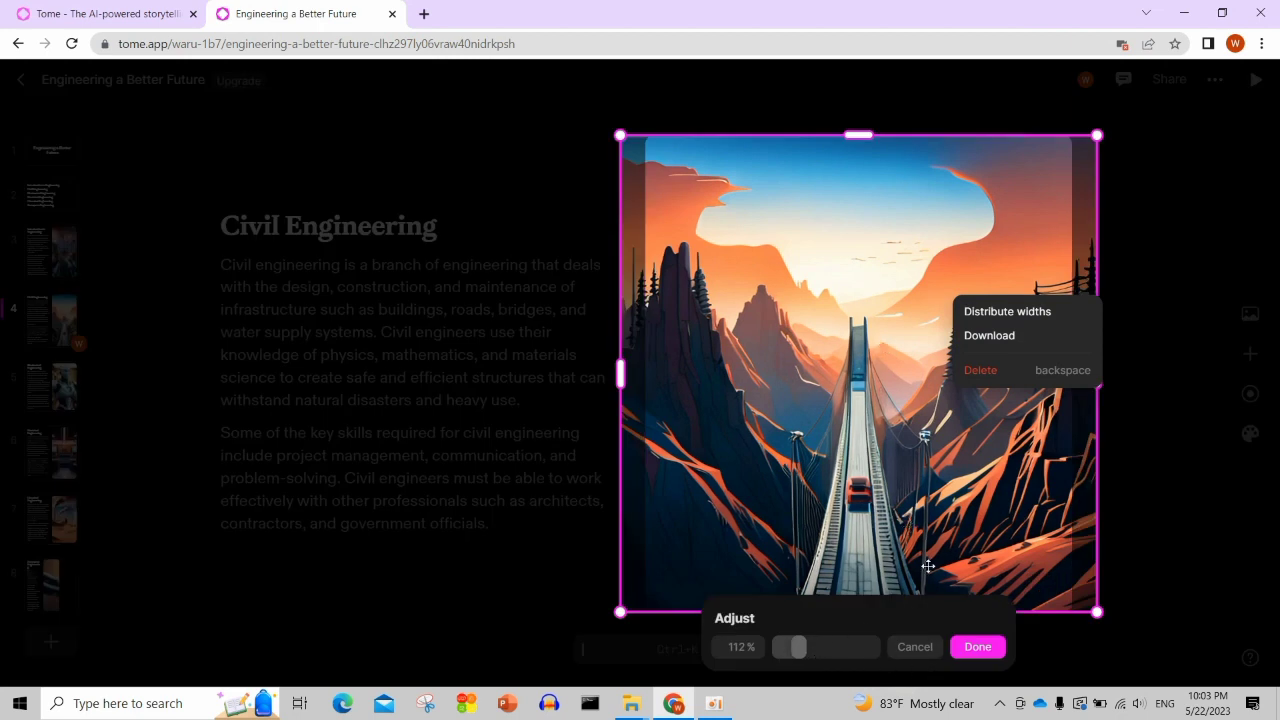
drag(614, 614, 710, 553)
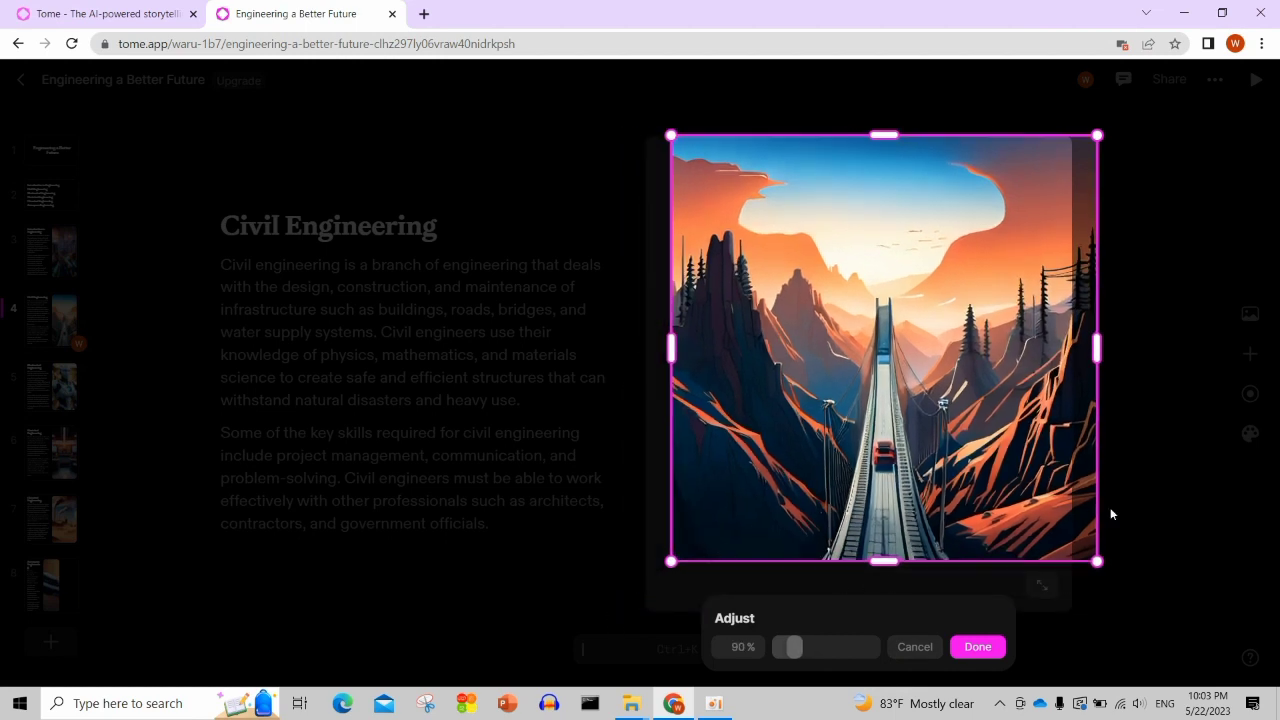
click(1142, 509)
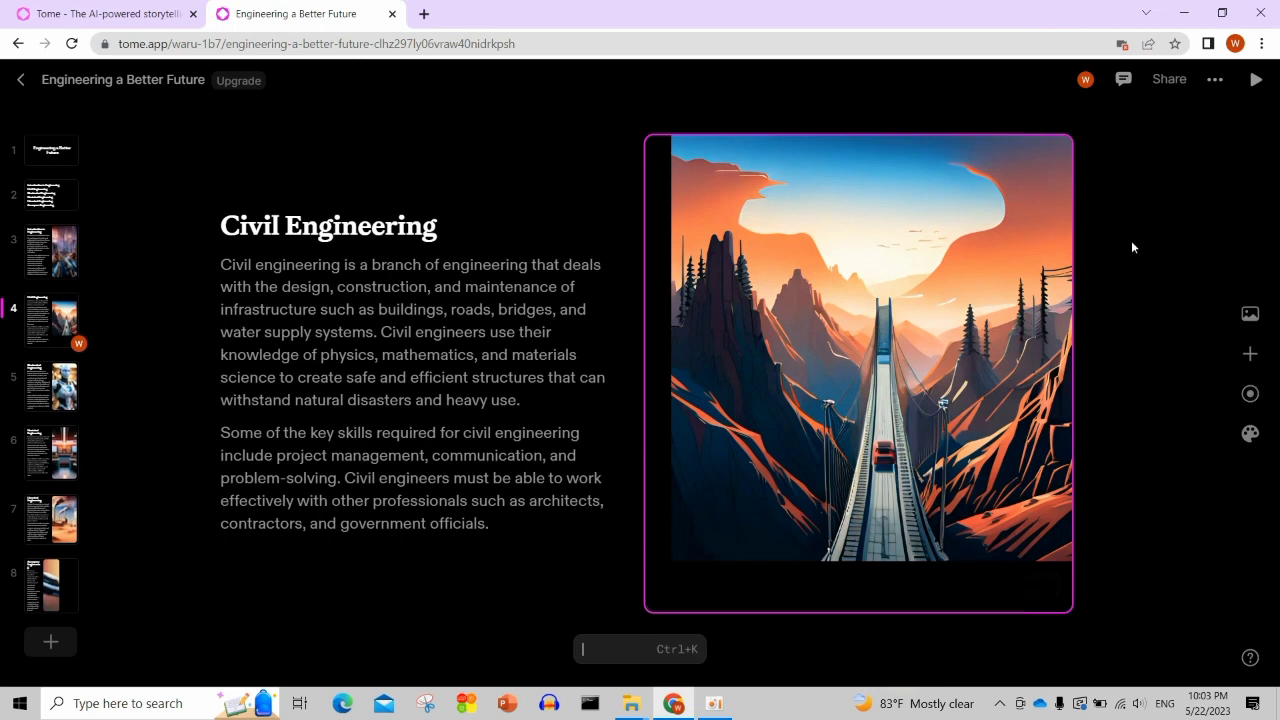
Look through the tile types that can be added to the Civil Engineering slide, and close the tile list.
click(1237, 348)
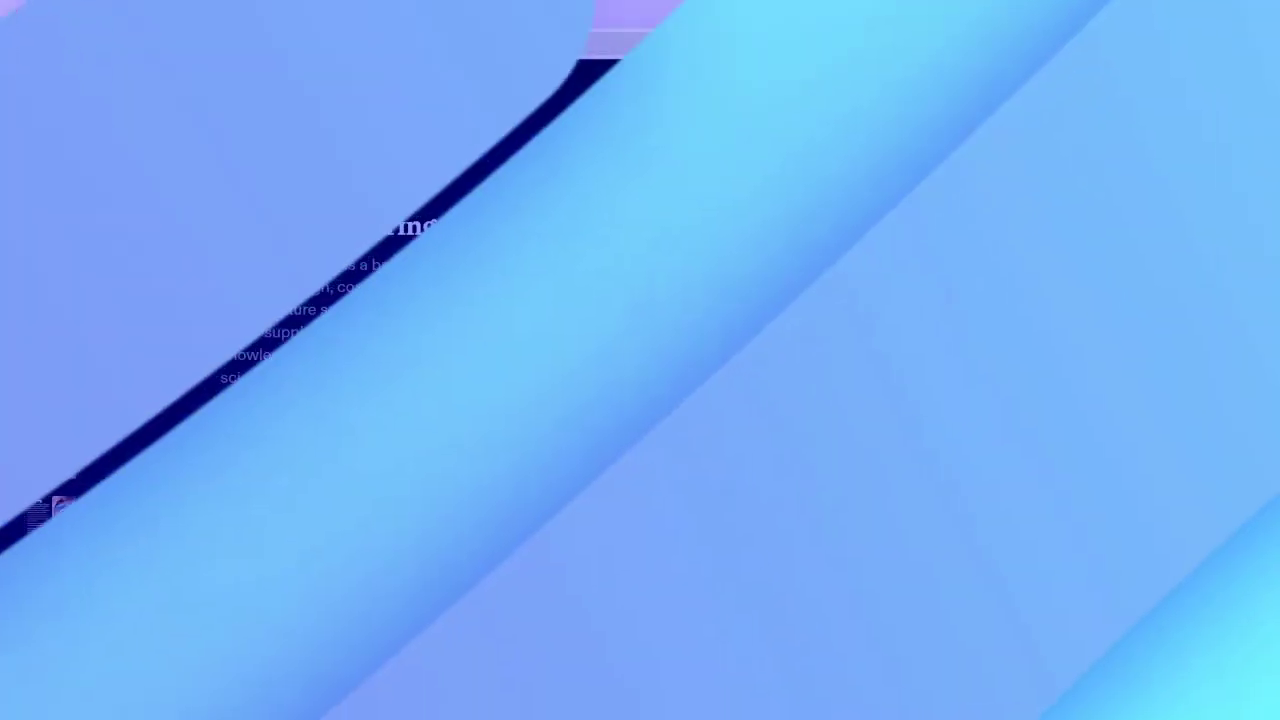
scroll(1151, 552, down, 1)
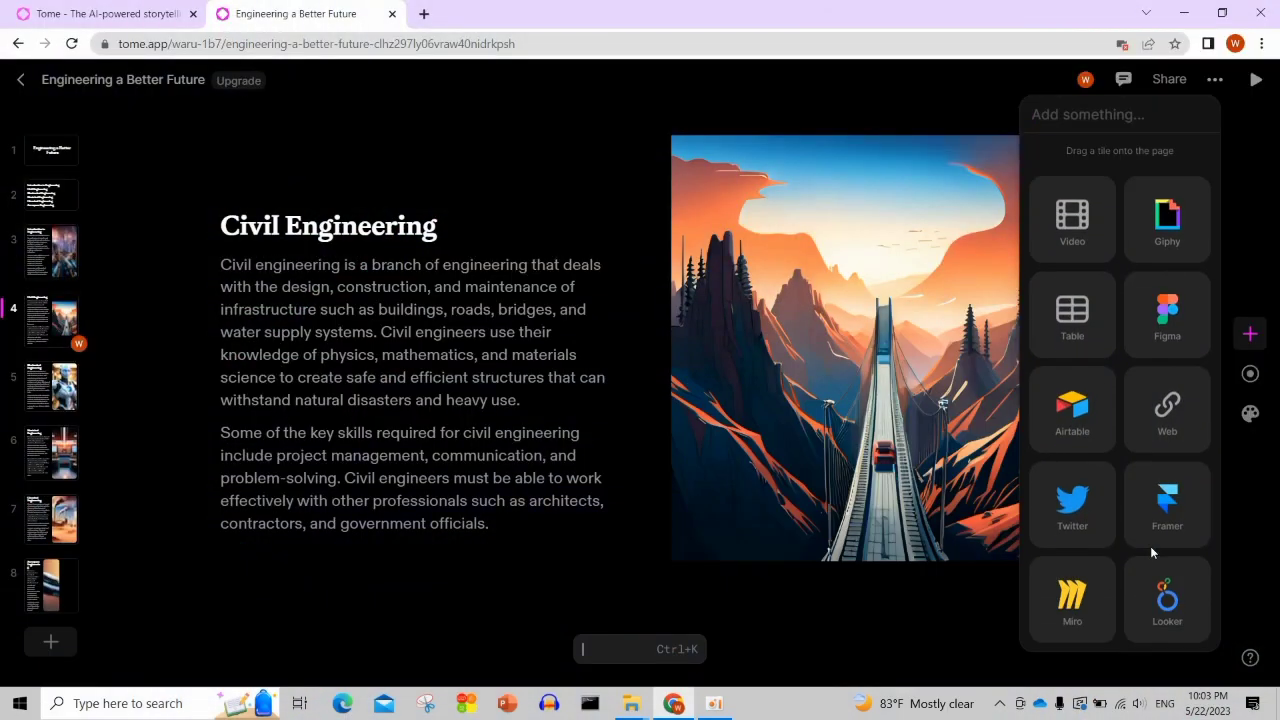
click(926, 646)
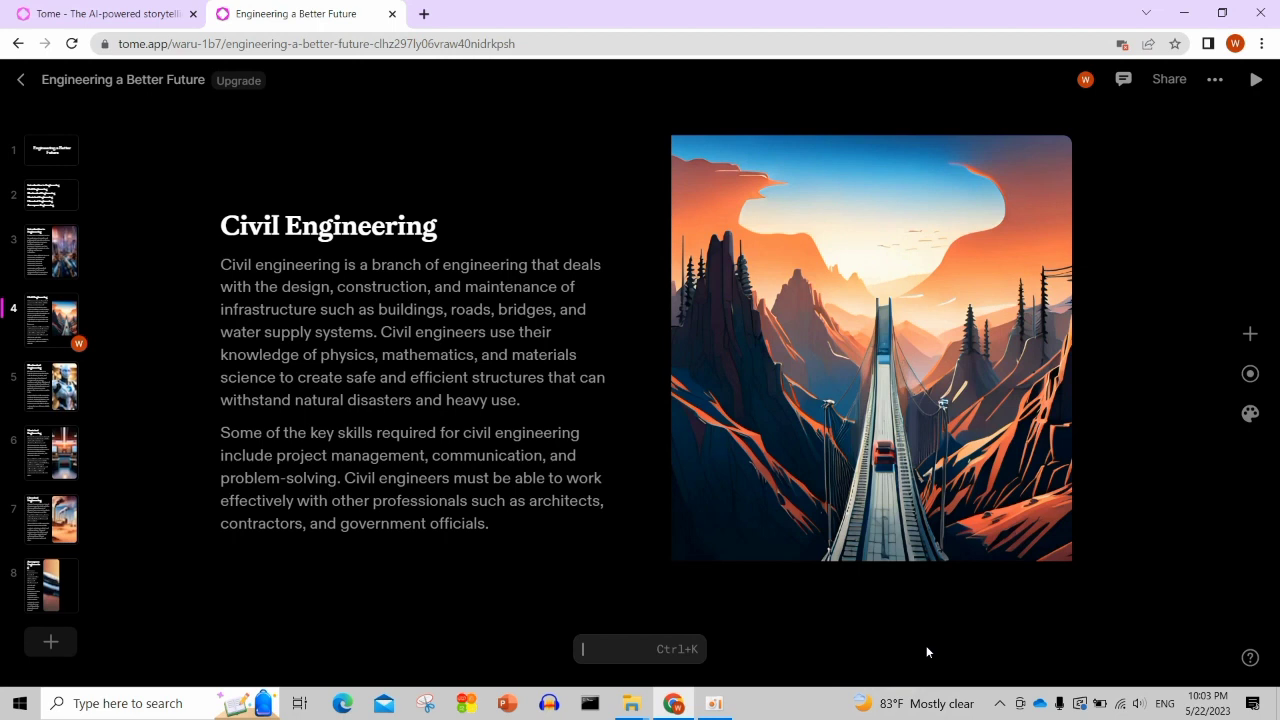